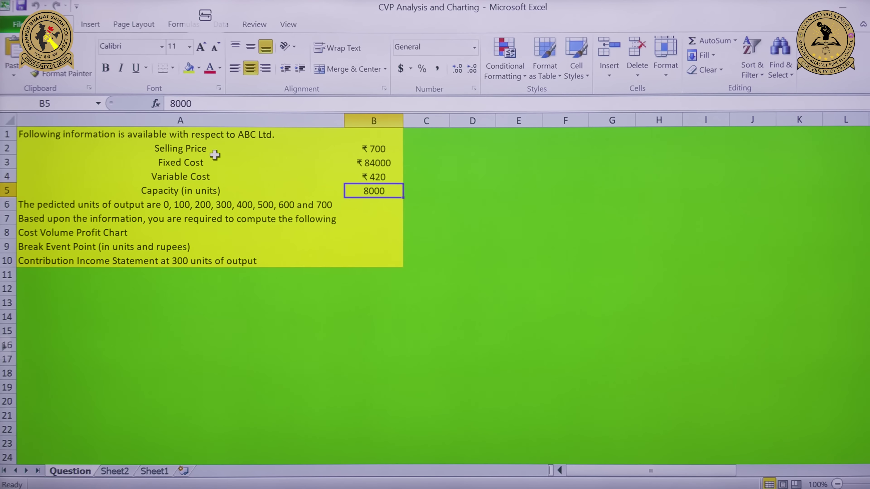
- Switch from the question to Sheet2 and enter 700 as the selling price in B1
{"action": "scroll", "coordinate": [92, 169], "scroll_direction": "down", "scroll_amount": 1}
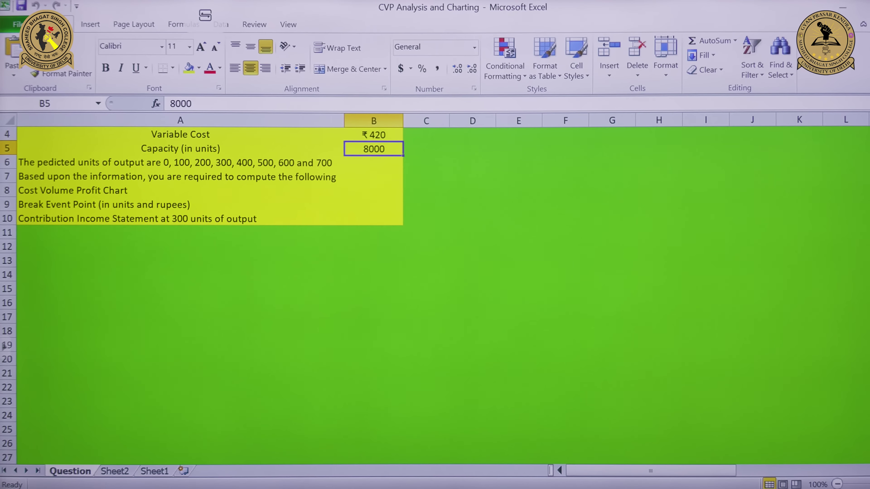
{"action": "scroll", "coordinate": [210, 192], "scroll_direction": "up", "scroll_amount": 1}
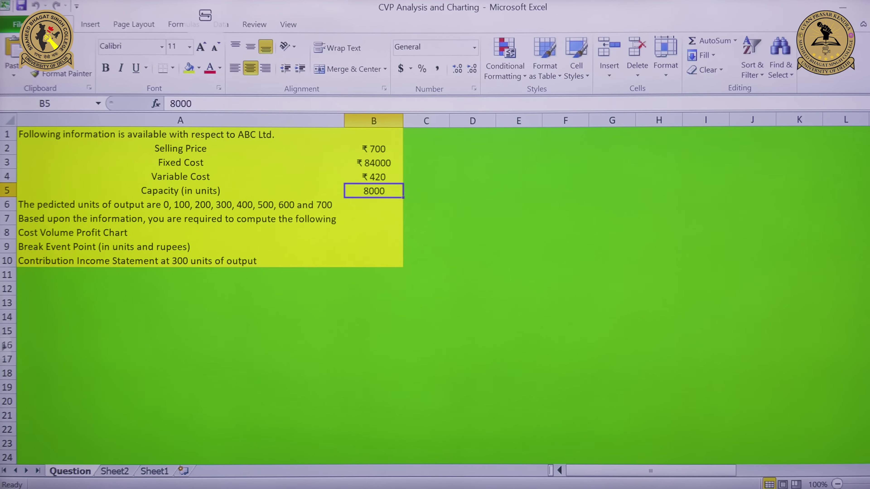
{"action": "left_click", "coordinate": [115, 471]}
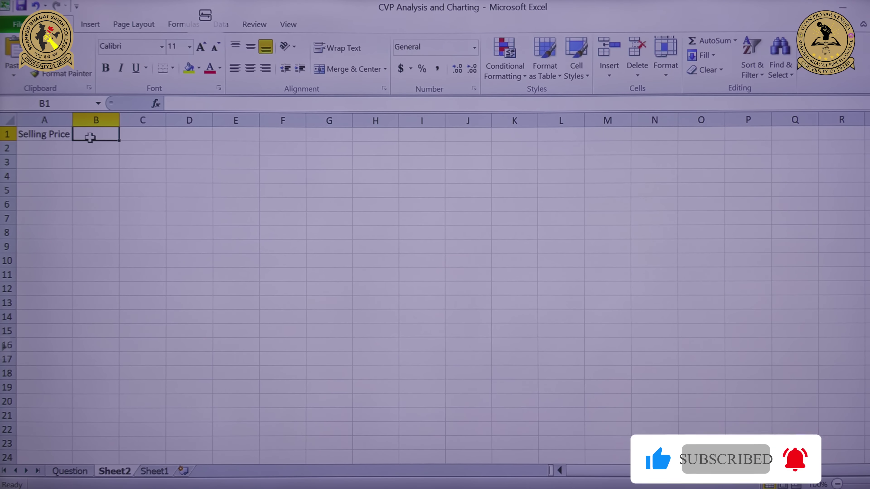
{"action": "type", "text": "7"}
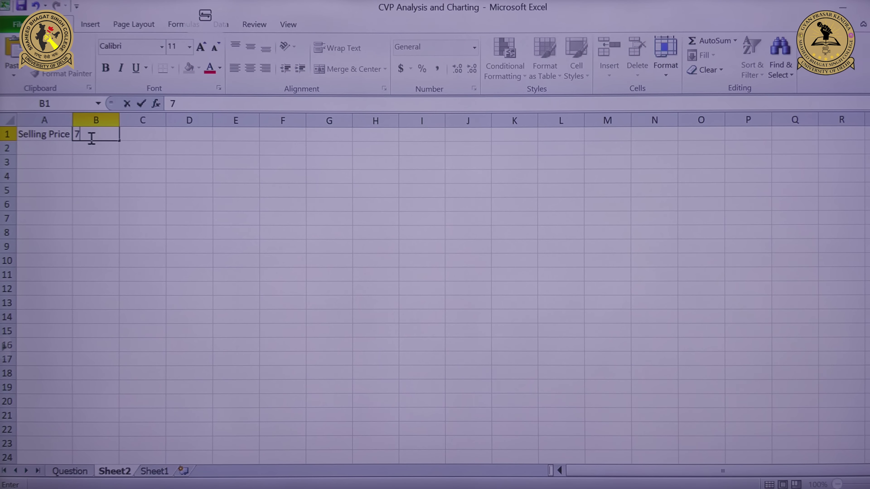
{"action": "type", "text": "00"}
{"action": "key", "text": "Return"}
- Add the label Fixed Cost in A2 with the value 84000 in B2
{"action": "key", "text": "Down"}
{"action": "key", "text": "Left"}
{"action": "key", "text": "Up"}
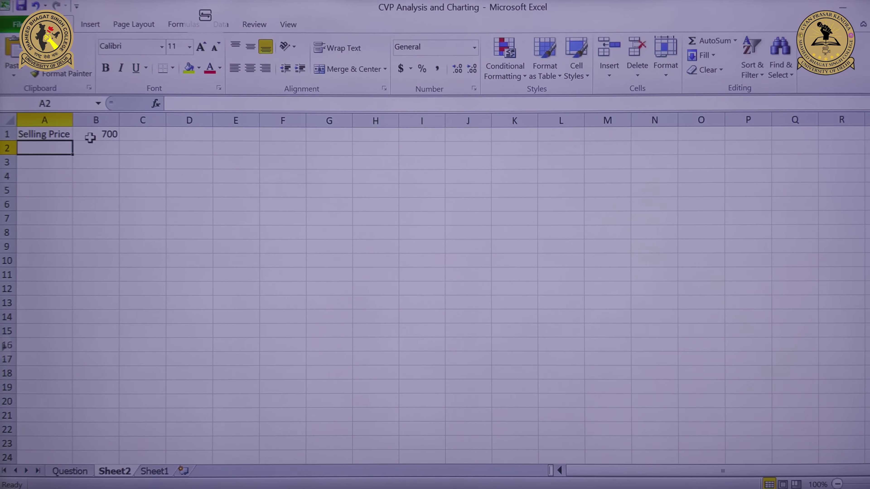
{"action": "type", "text": "Fixed Cost"}
{"action": "key", "text": "Tab"}
{"action": "type", "text": "84"}
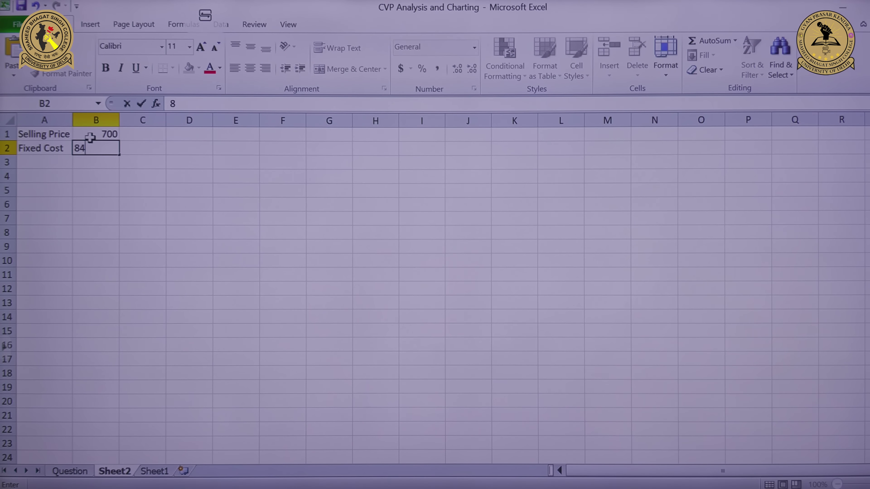
{"action": "type", "text": "000"}
{"action": "key", "text": "Return"}
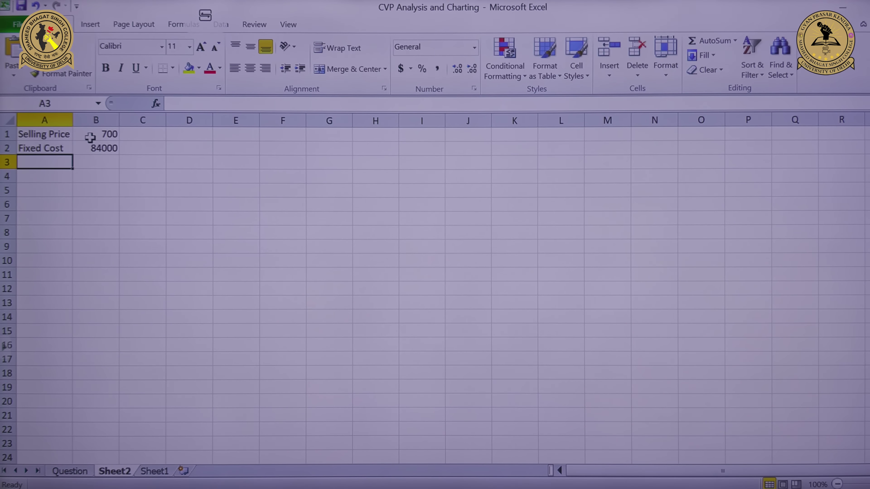
- Add the label Variable Cost in A3 with 420 in B3, and fit column A's width to its text
{"action": "type", "text": "Variable Cost"}
{"action": "key", "text": "Tab"}
{"action": "type", "text": "420"}
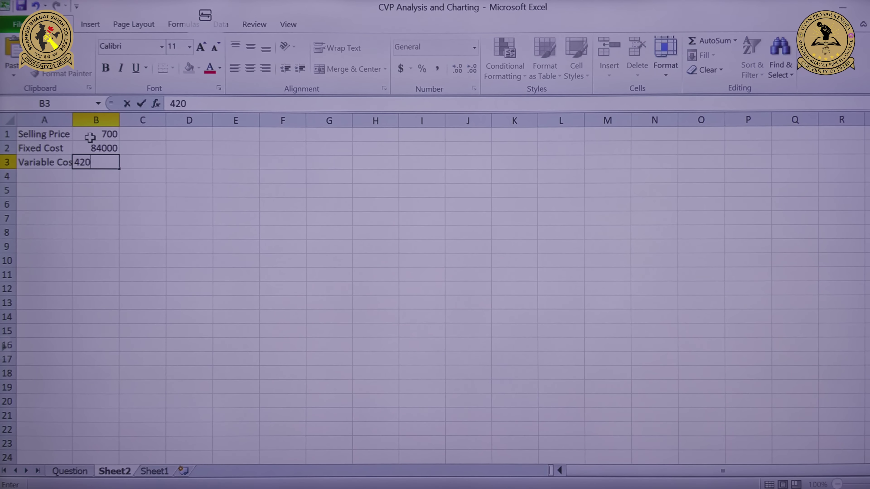
{"action": "key", "text": "Down"}
{"action": "double_click", "coordinate": [73, 120]}
- Label A4 Contribution margin and calculate it in B4 as selling price minus variable cost with =B1-B3
{"action": "left_click", "coordinate": [71, 174]}
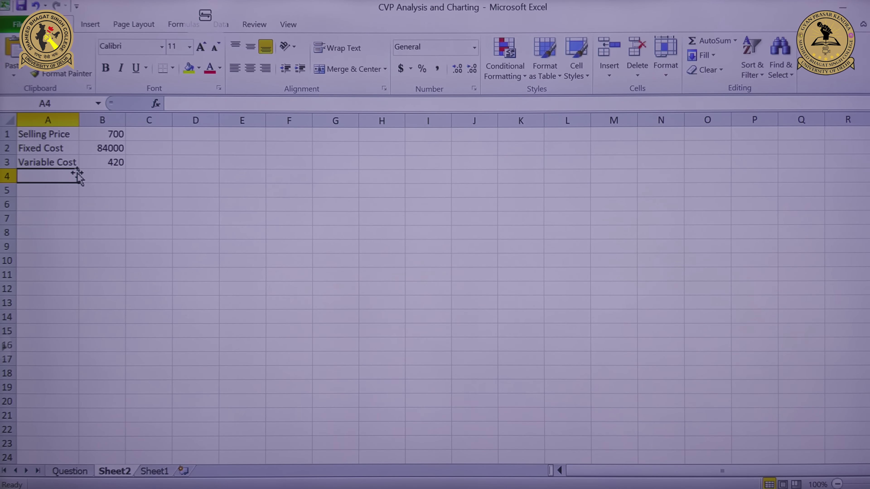
{"action": "type", "text": "Contri"}
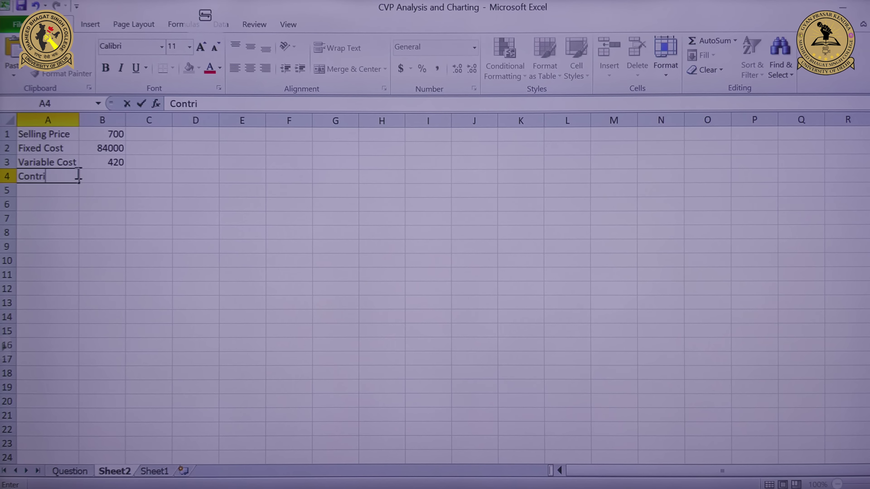
{"action": "type", "text": "bution margin"}
{"action": "key", "text": "Tab"}
{"action": "type", "text": "="}
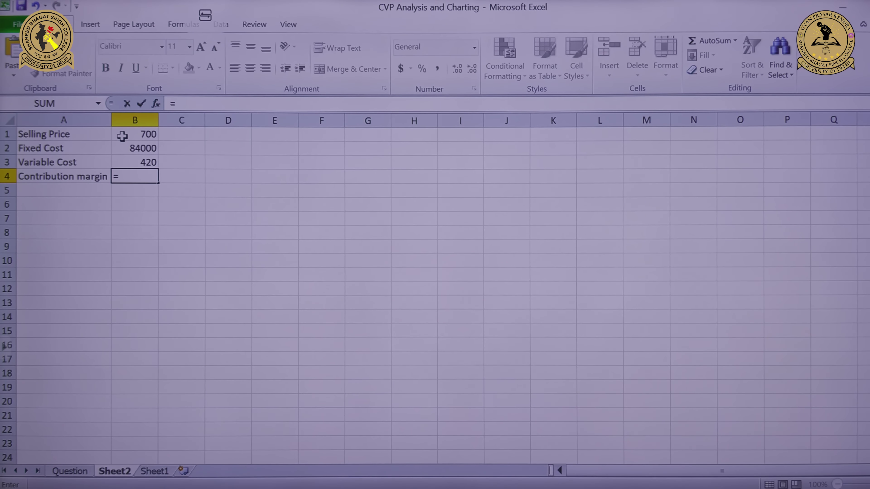
{"action": "left_click", "coordinate": [122, 136]}
{"action": "type", "text": "-"}
{"action": "left_click", "coordinate": [144, 160]}
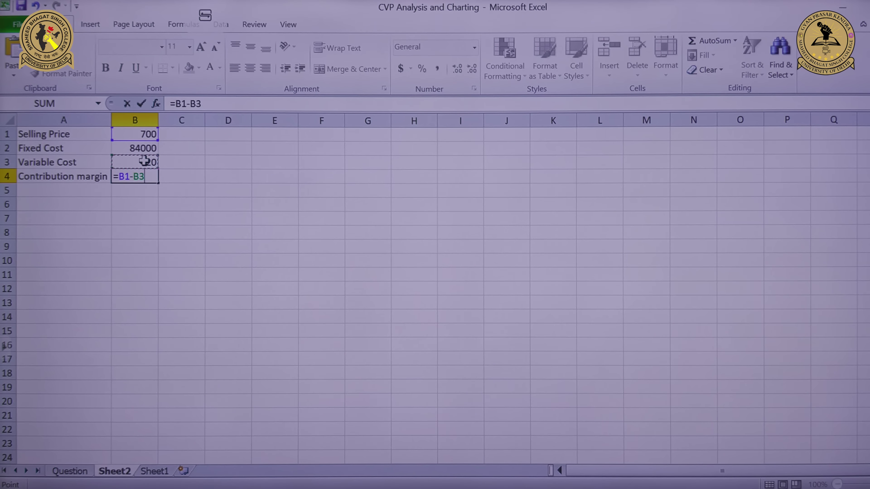
{"action": "key", "text": "Return"}
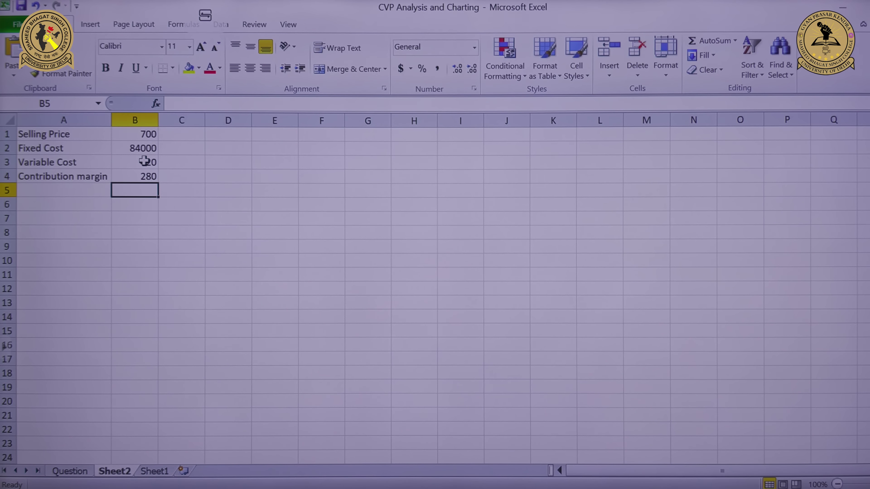
- Label A5 Profit Volume Ratio and note its formula as Contribution/Sales in C5
{"action": "key", "text": "Left"}
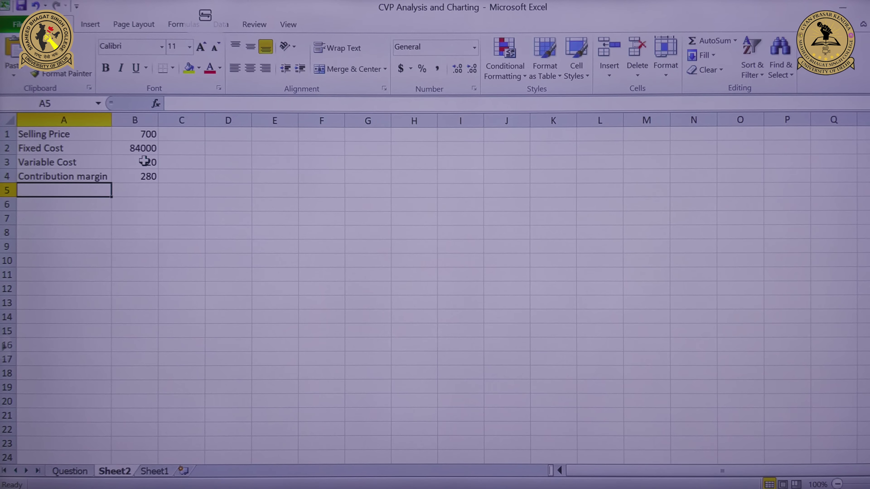
{"action": "type", "text": "Profit"}
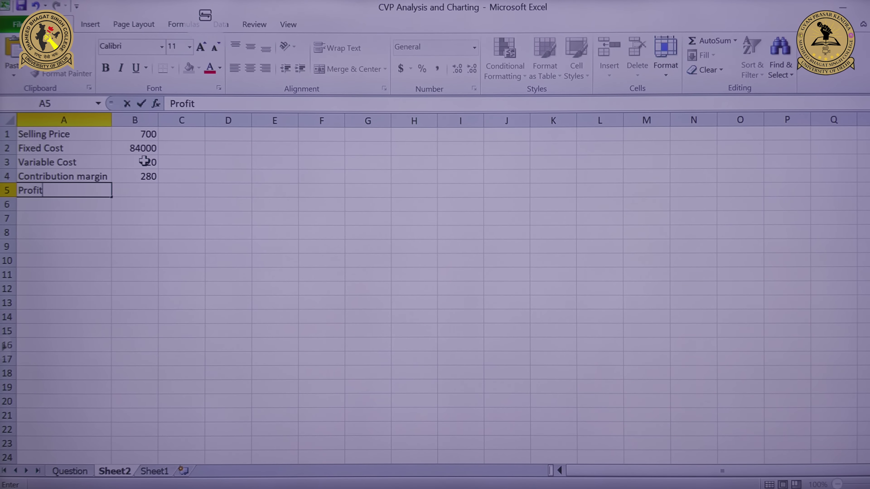
{"action": "type", "text": " Volume Ratio"}
{"action": "key", "text": "Tab"}
{"action": "key", "text": "Tab"}
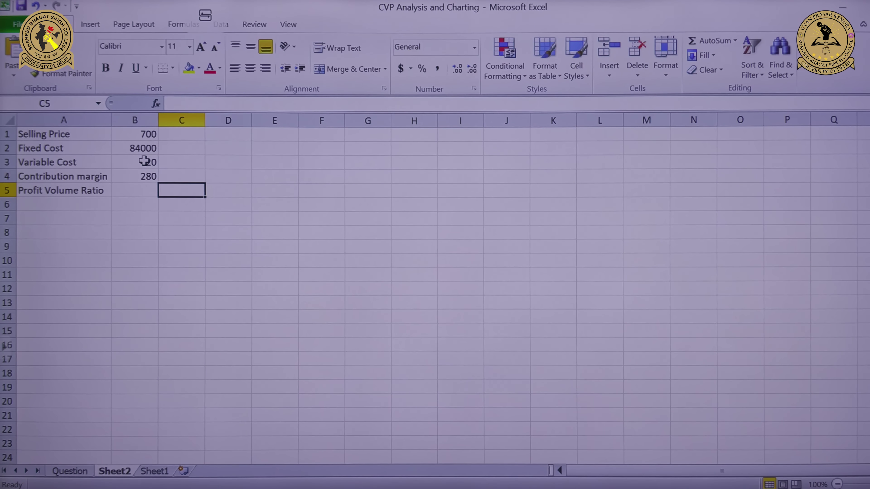
{"action": "type", "text": "Contribution/Sales"}
{"action": "key", "text": "shift+Tab"}
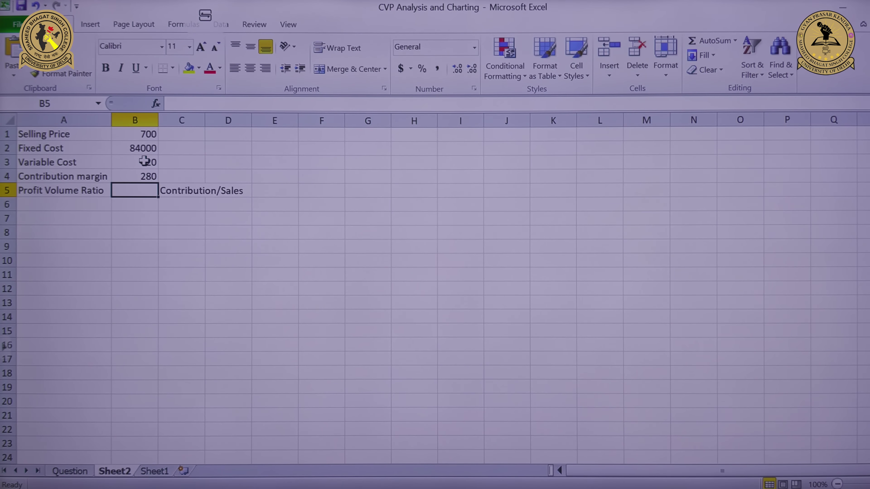
- Calculate the profit volume ratio in B5 with the formula =B4/B1
{"action": "type", "text": "="}
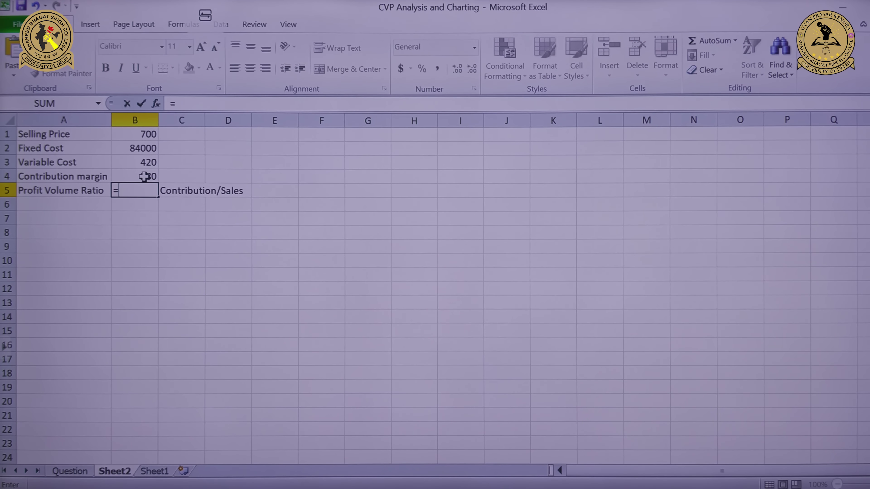
{"action": "left_click", "coordinate": [144, 177]}
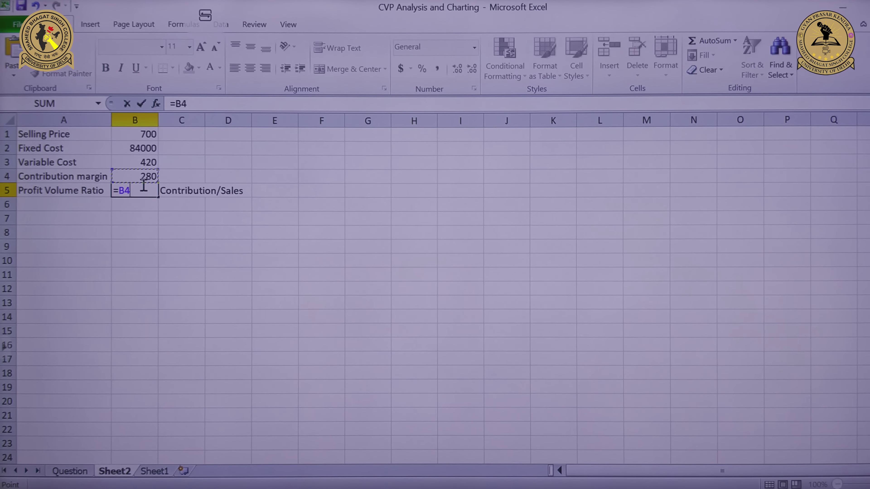
{"action": "type", "text": "/"}
{"action": "left_click", "coordinate": [149, 136]}
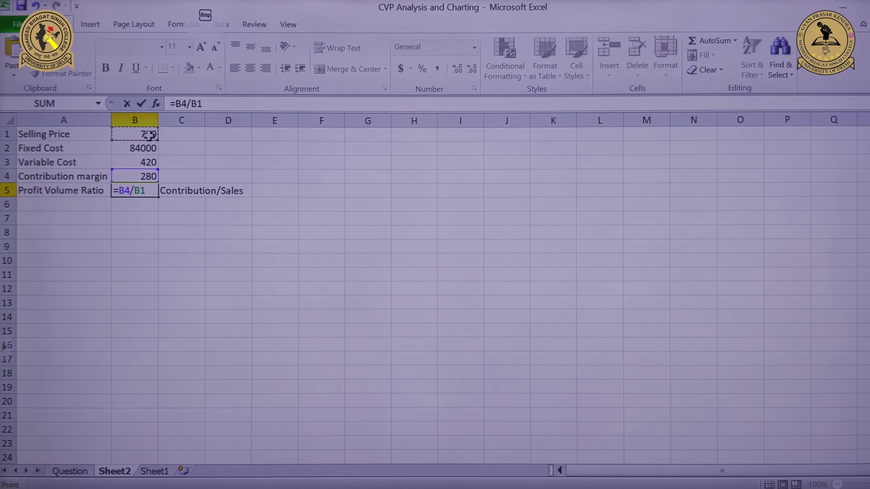
{"action": "key", "text": "Return"}
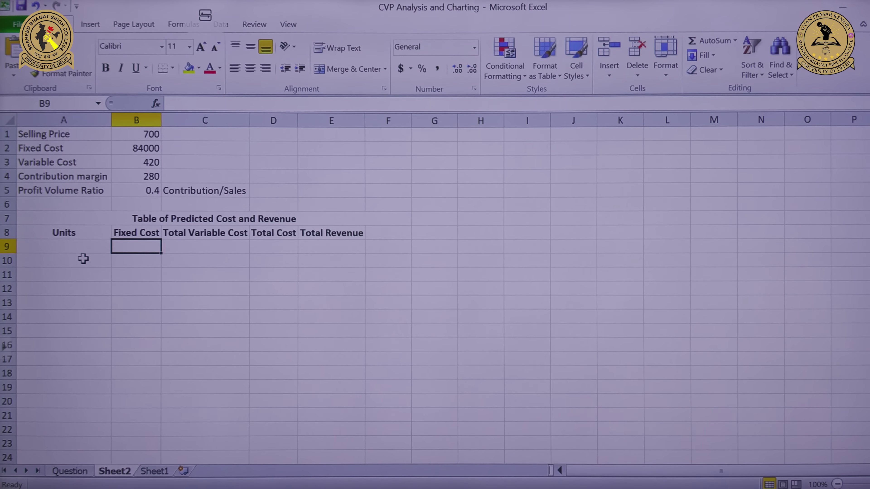
- Fill the Units column from A9 to A16 with 0, 100, 200, 300, 400, 500, 600 and 700
{"action": "key", "text": "Left"}
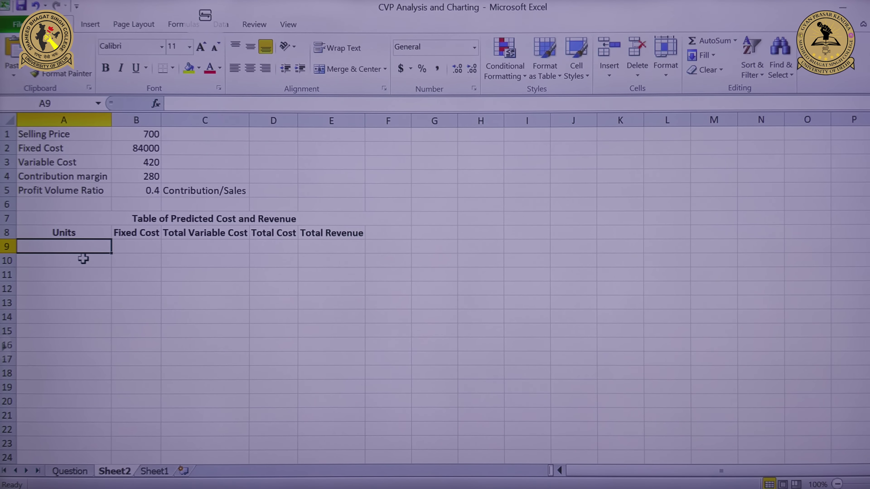
{"action": "type", "text": "0"}
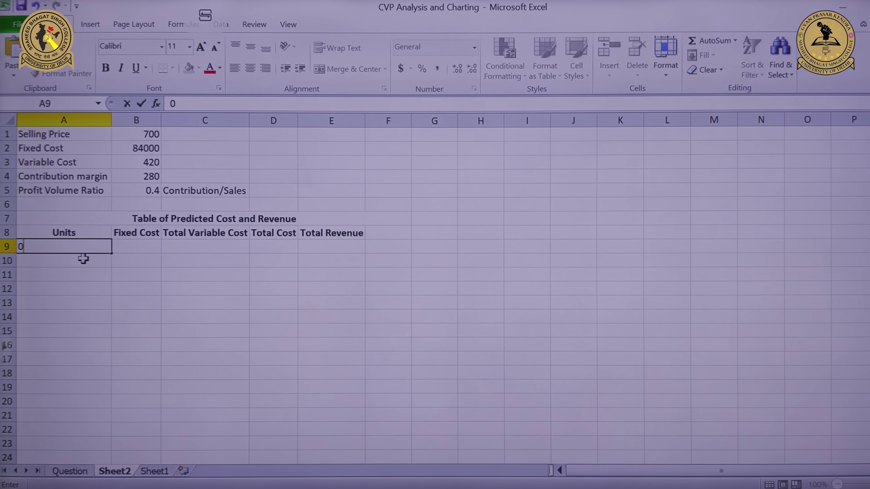
{"action": "key", "text": "Return"}
{"action": "type", "text": "100"}
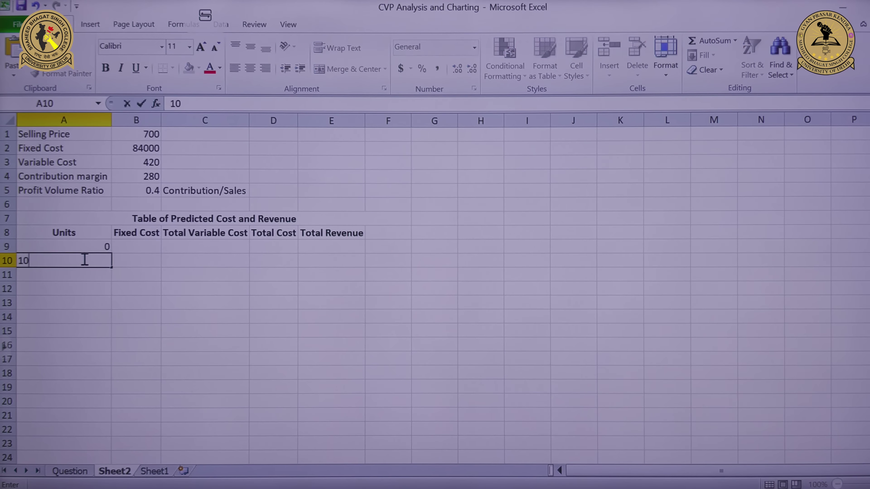
{"action": "key", "text": "Return"}
{"action": "type", "text": "200"}
{"action": "key", "text": "Return"}
{"action": "type", "text": "300"}
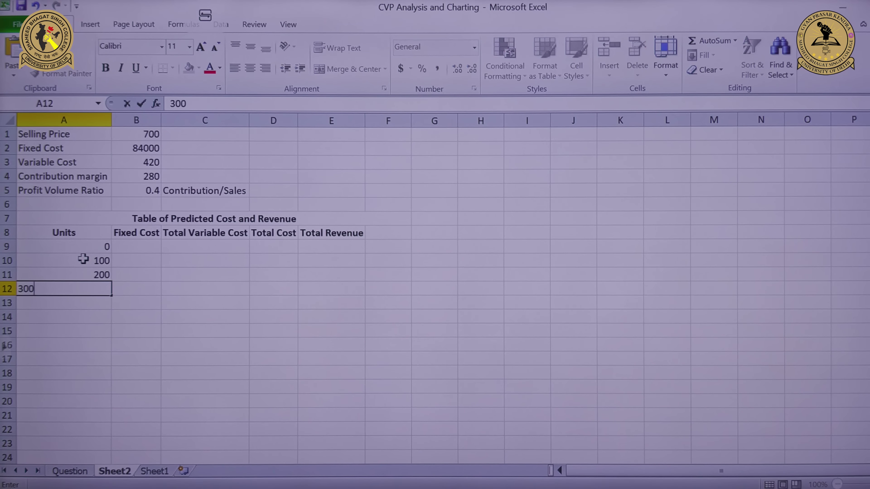
{"action": "key", "text": "Return"}
{"action": "type", "text": "400"}
{"action": "key", "text": "Return"}
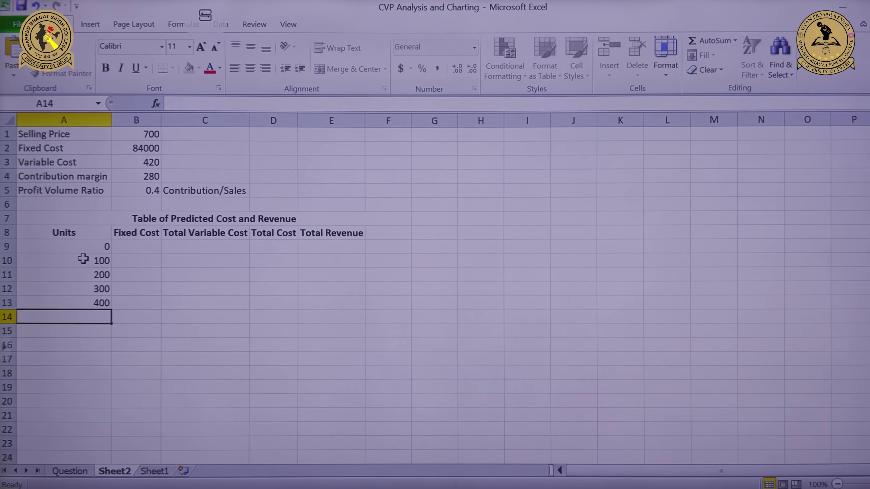
{"action": "type", "text": "500"}
{"action": "key", "text": "Return"}
{"action": "type", "text": "600"}
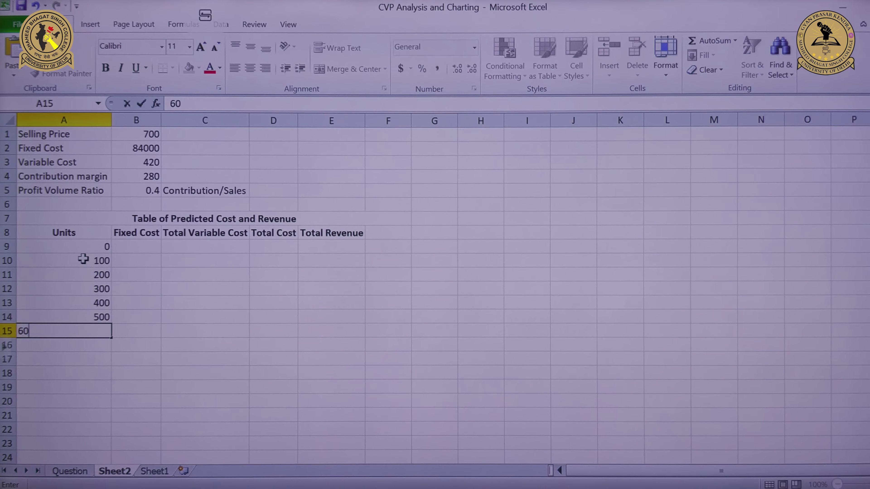
{"action": "key", "text": "Return"}
{"action": "type", "text": "700"}
{"action": "key", "text": "Return"}
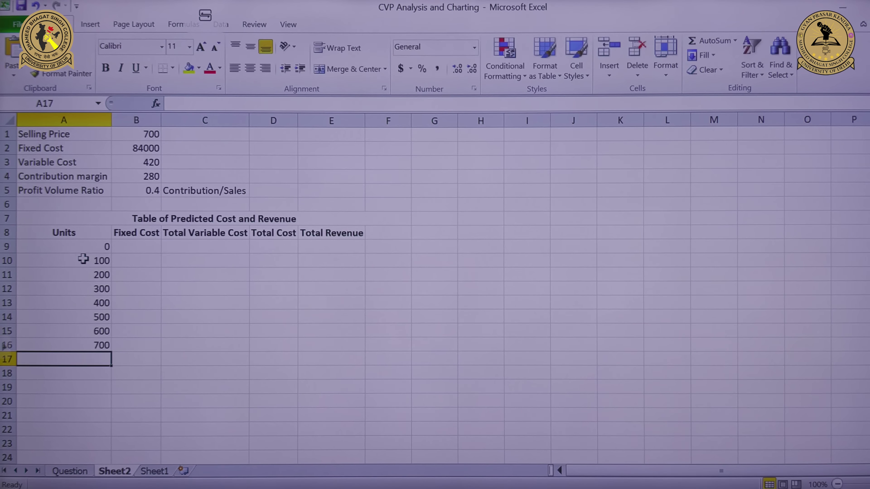
- Centre the unit values in A9:A16 horizontally
{"action": "left_click_drag", "start_coordinate": [87, 246], "coordinate": [72, 343]}
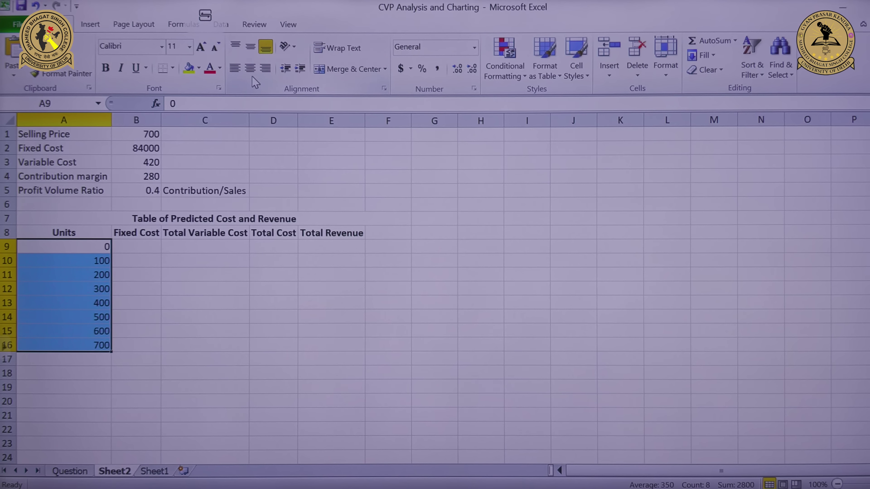
{"action": "left_click", "coordinate": [250, 68]}
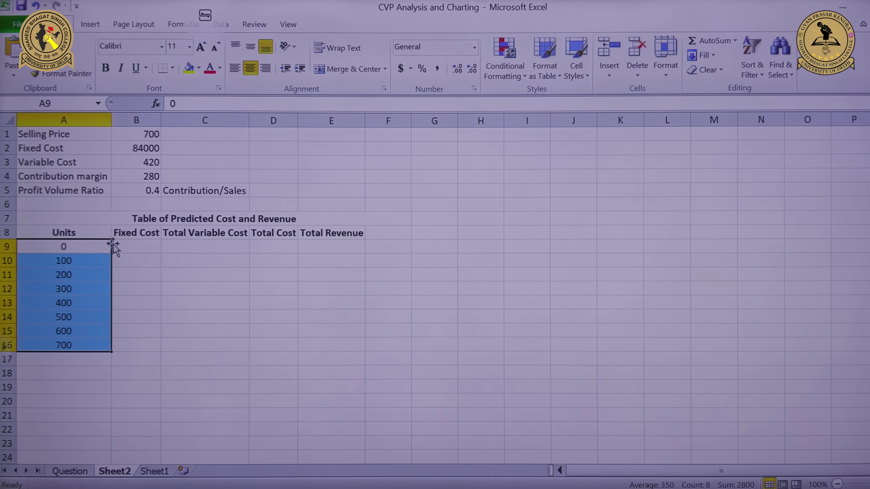
{"action": "left_click_drag", "start_coordinate": [104, 233], "coordinate": [310, 234]}
- Enter a fixed cost of 84000 in B9 and copy it down through B16
{"action": "left_click", "coordinate": [138, 249]}
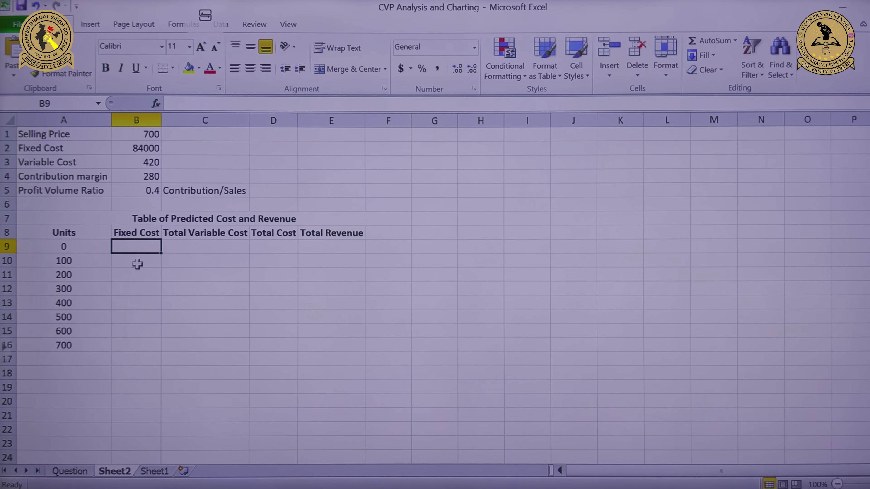
{"action": "type", "text": "84000"}
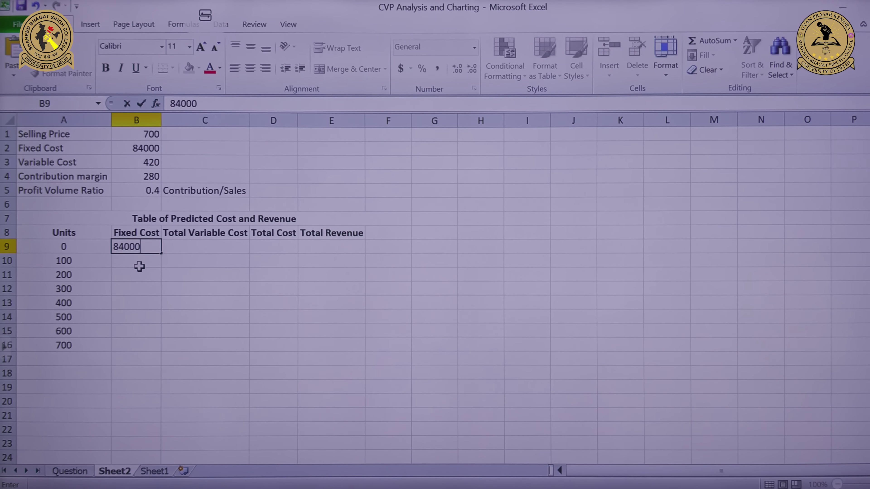
{"action": "key", "text": "Return"}
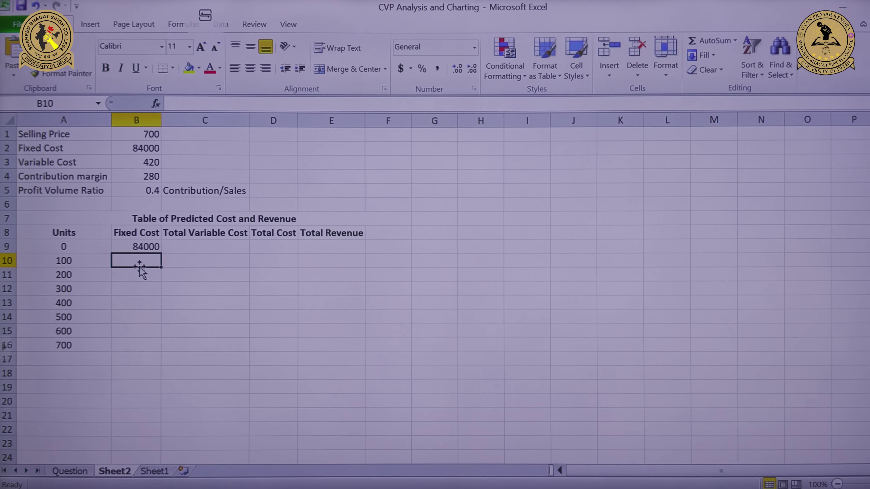
{"action": "key", "text": "Up"}
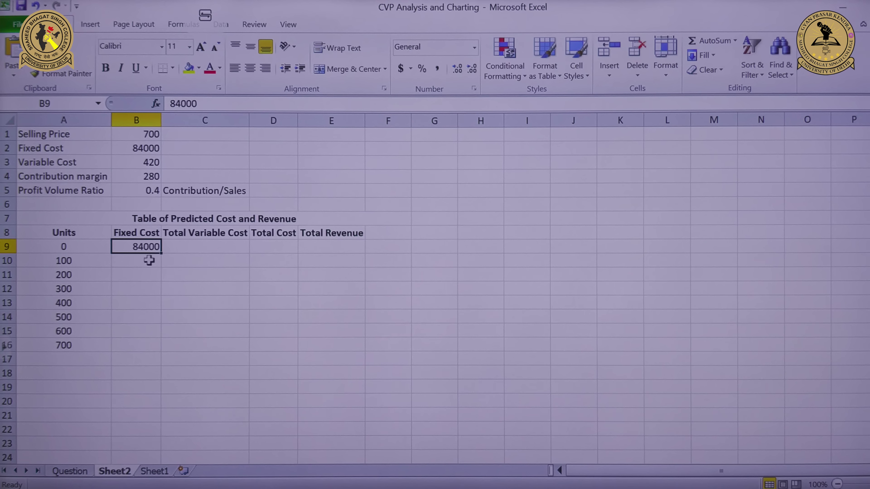
{"action": "left_click_drag", "start_coordinate": [162, 254], "coordinate": [169, 345]}
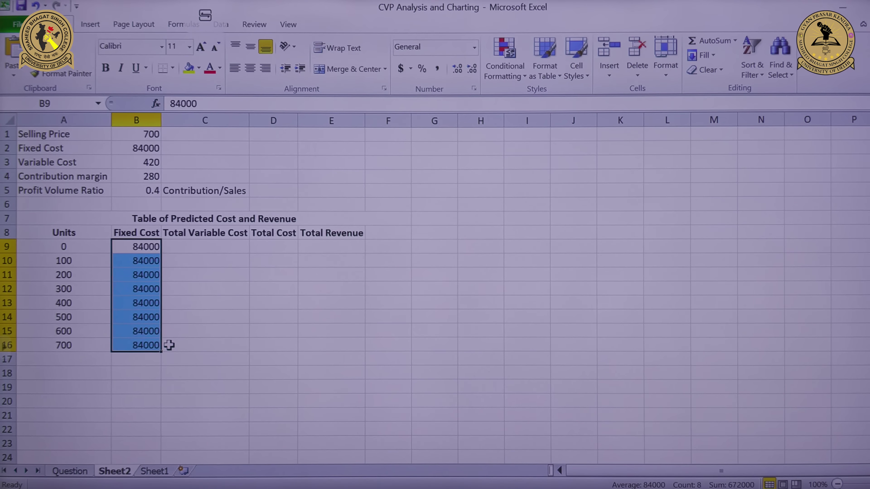
- Centre the fixed cost values in B9:B16 horizontally
{"action": "left_click", "coordinate": [247, 71]}
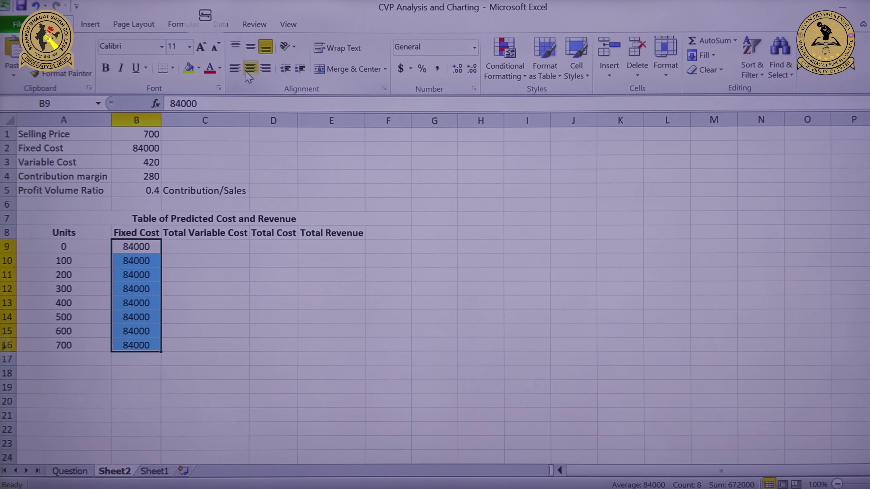
{"action": "left_click", "coordinate": [198, 247]}
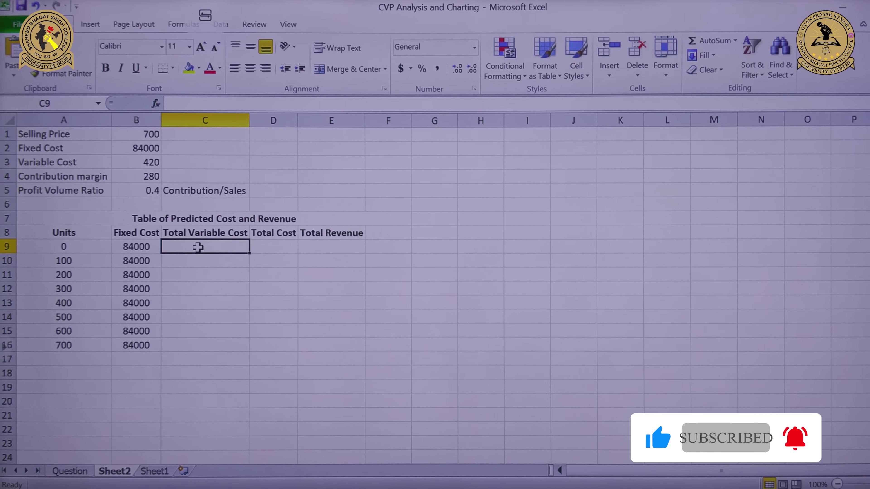
{"action": "type", "text": "="}
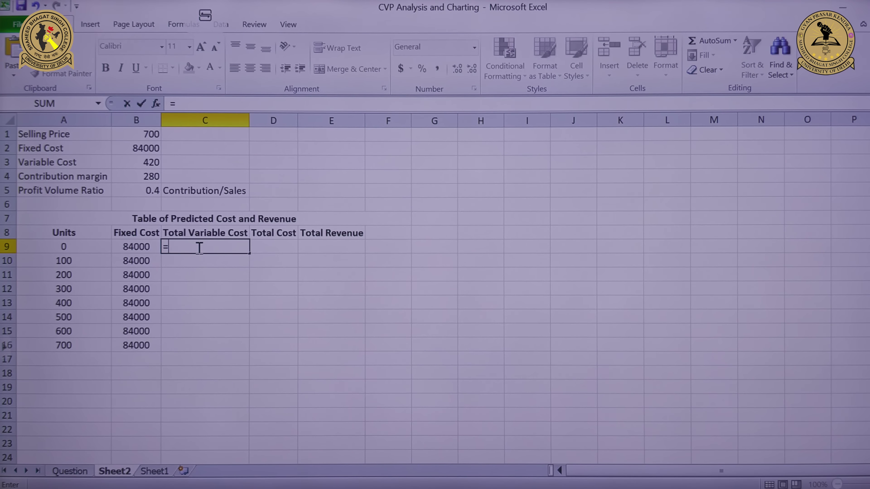
{"action": "key", "text": "BackSpace"}
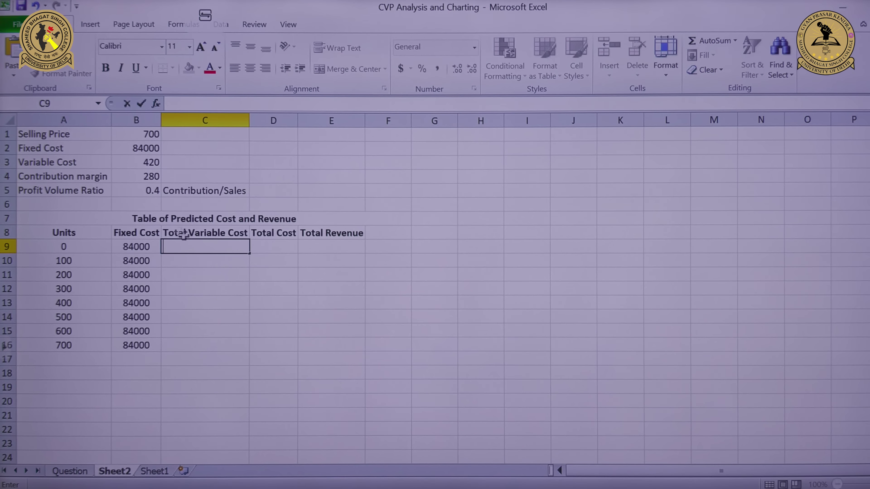
{"action": "left_click_drag", "start_coordinate": [38, 161], "coordinate": [134, 164]}
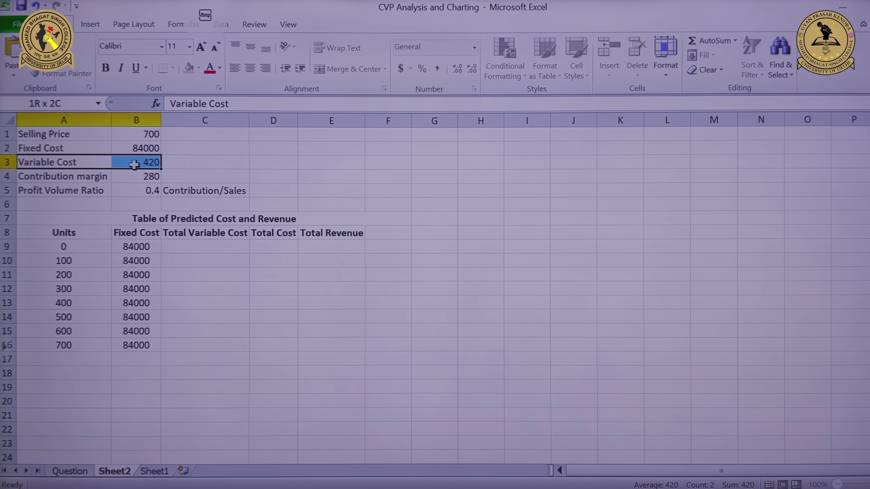
{"action": "left_click_drag", "start_coordinate": [70, 247], "coordinate": [79, 343]}
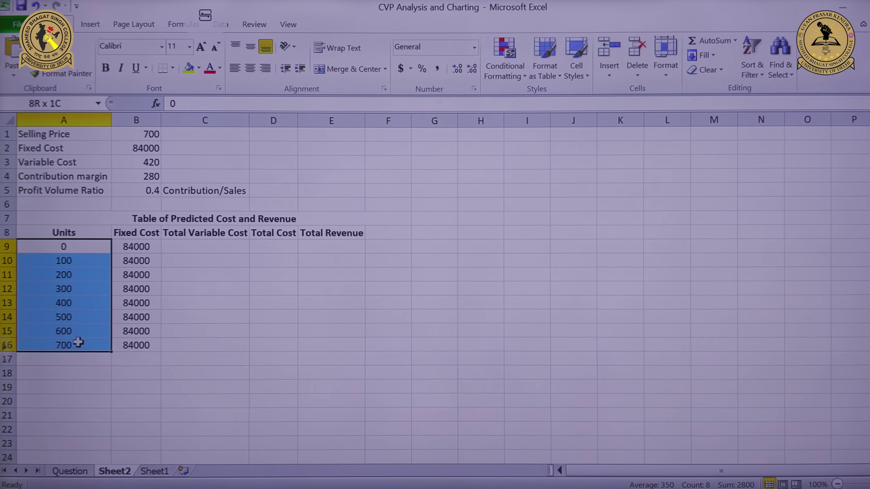
{"action": "left_click_drag", "start_coordinate": [79, 343], "coordinate": [78, 343]}
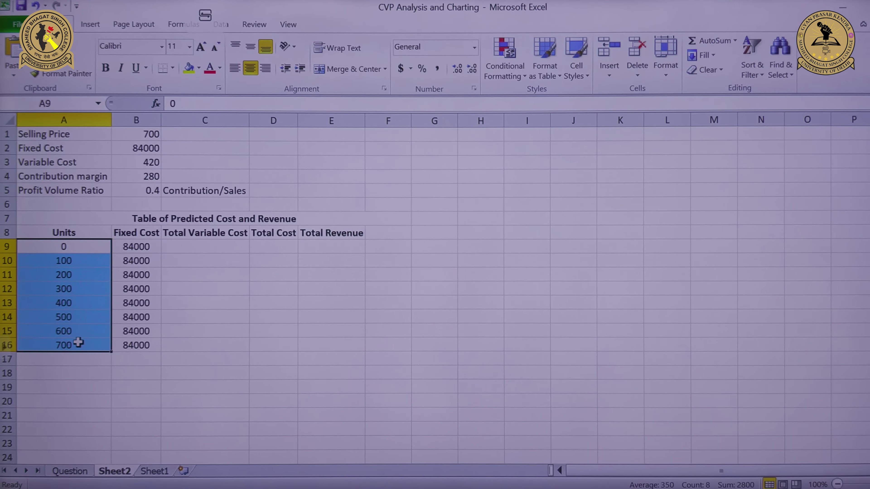
- Calculate the total variable cost in C9 with the formula =B3*A9 and centre the cell horizontally
{"action": "left_click", "coordinate": [221, 248]}
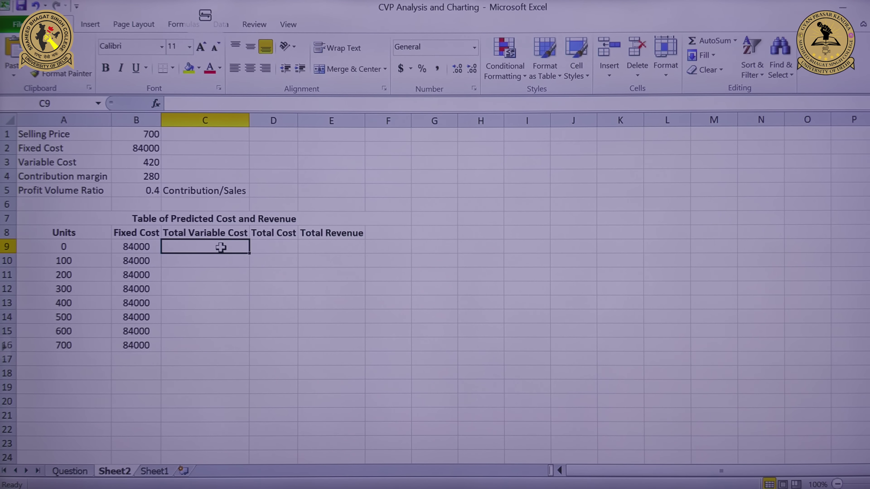
{"action": "type", "text": "="}
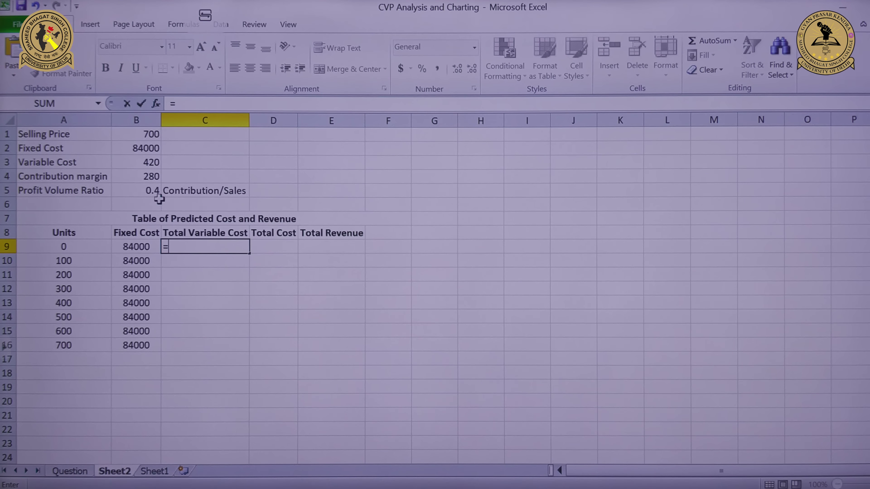
{"action": "left_click", "coordinate": [145, 165]}
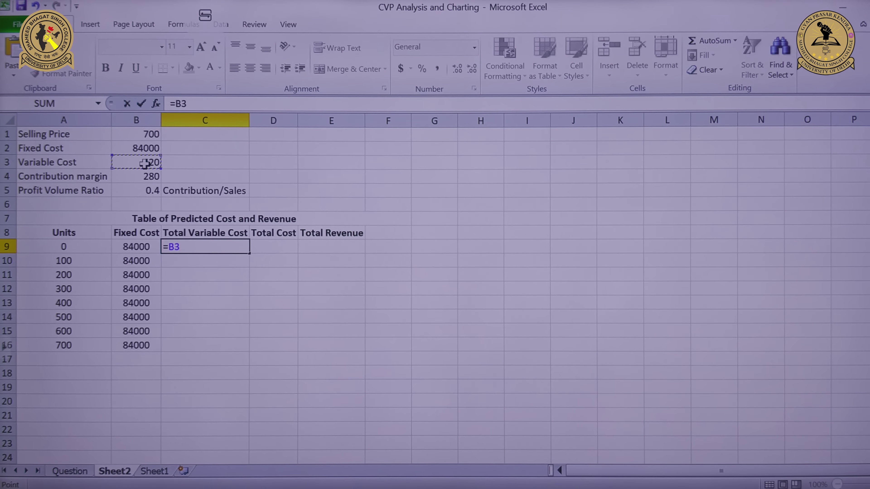
{"action": "type", "text": "*"}
{"action": "left_click", "coordinate": [58, 249]}
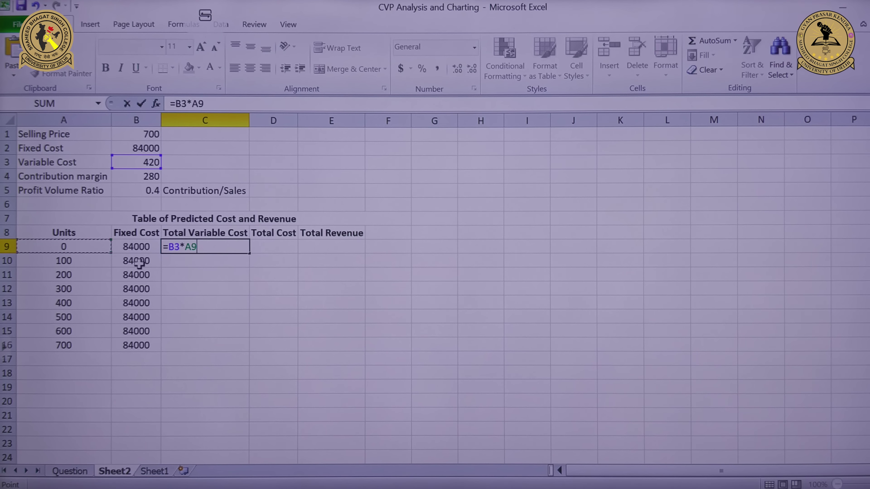
{"action": "key", "text": "Return"}
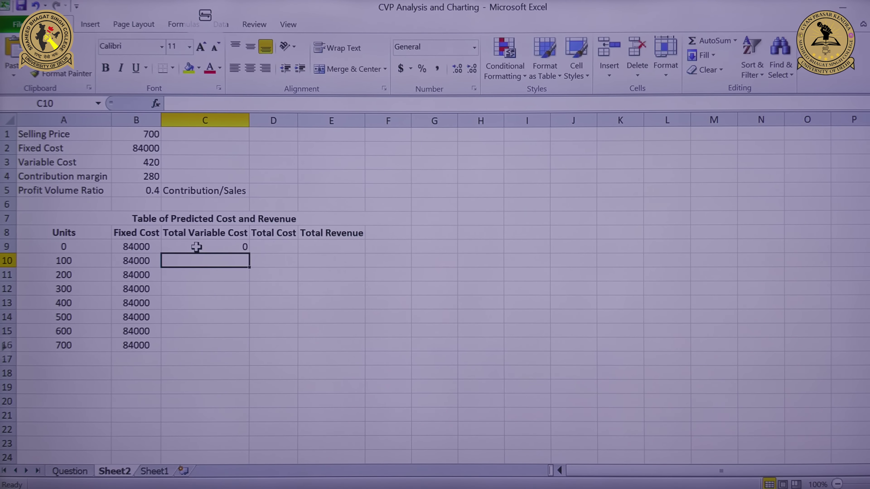
{"action": "left_click", "coordinate": [196, 246]}
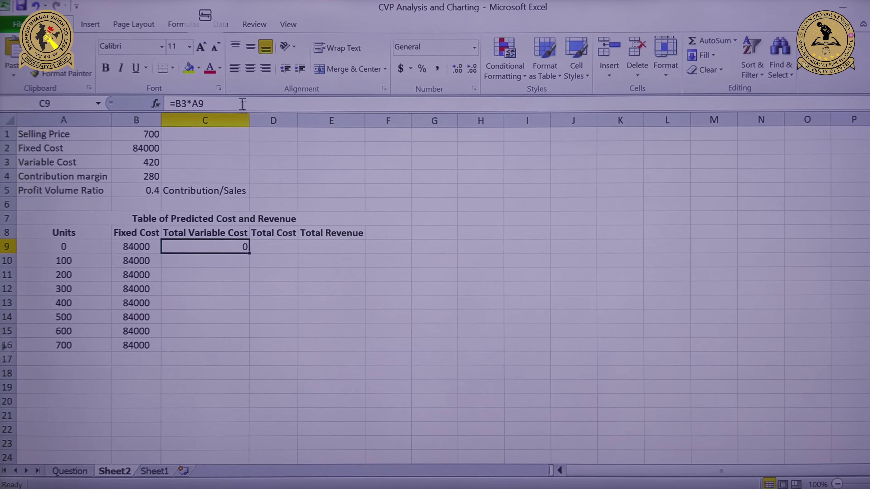
{"action": "left_click", "coordinate": [251, 68]}
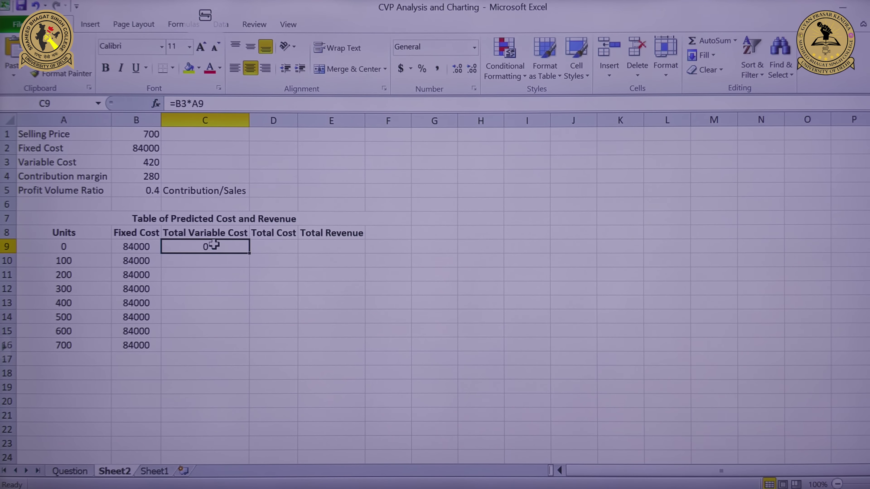
- Lock the row of the variable cost reference in C9 so the formula reads =B$3*A9
{"action": "double_click", "coordinate": [217, 246]}
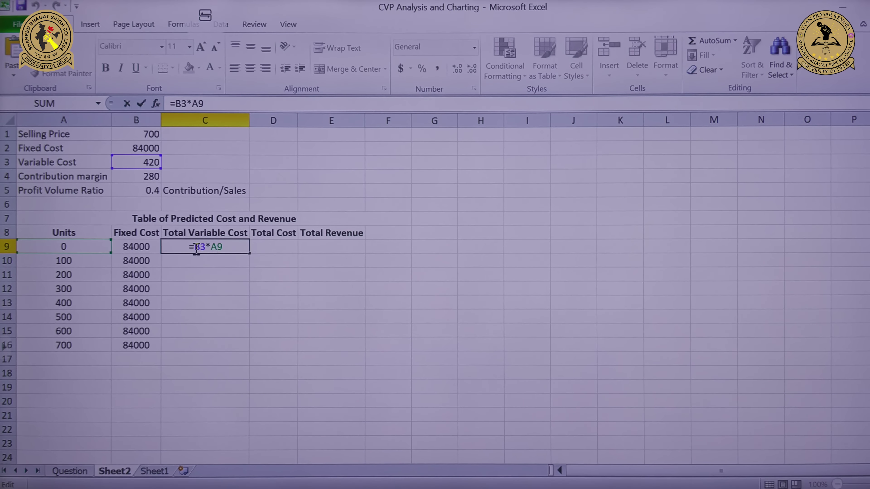
{"action": "left_click_drag", "start_coordinate": [194, 248], "coordinate": [206, 249]}
{"action": "left_click", "coordinate": [206, 248]}
{"action": "type", "text": "$"}
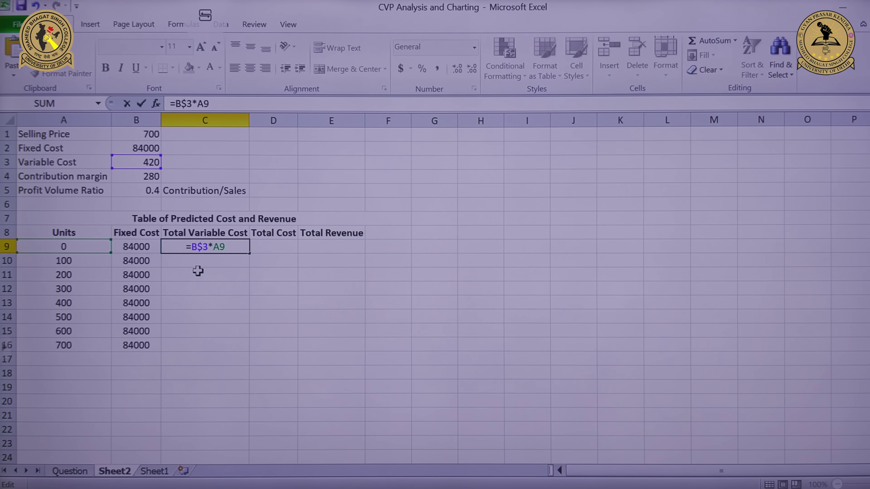
{"action": "key", "text": "Return"}
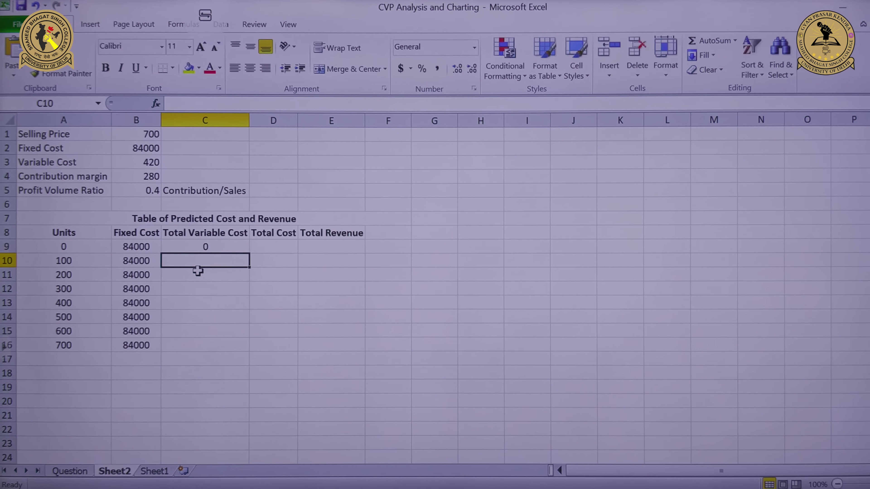
- Copy the total variable cost formula from C9 down through C16
{"action": "left_click", "coordinate": [208, 247]}
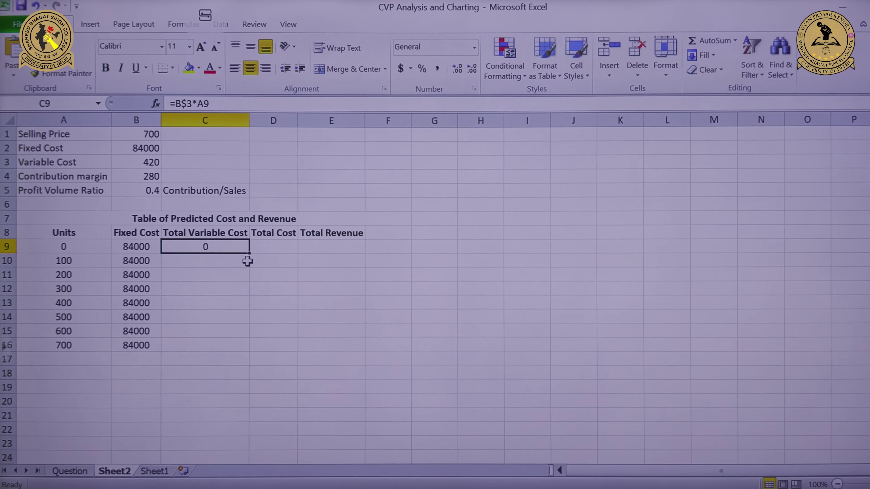
{"action": "left_click_drag", "start_coordinate": [250, 253], "coordinate": [242, 345]}
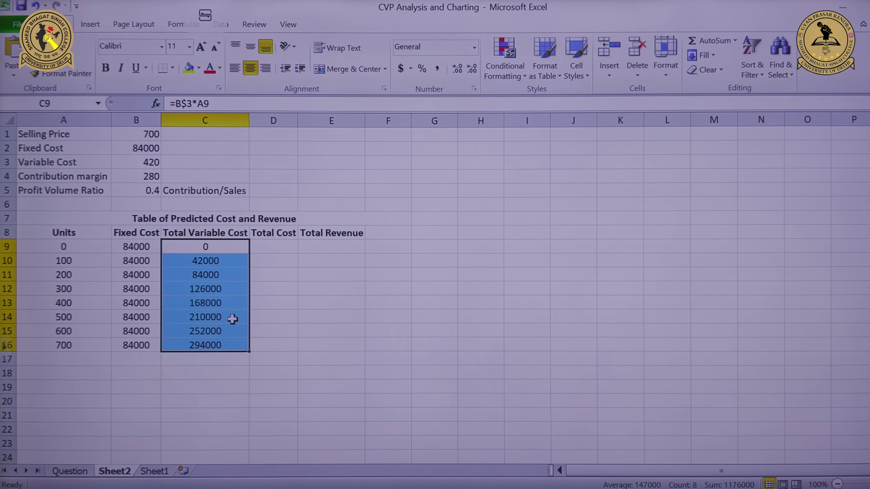
{"action": "left_click", "coordinate": [223, 271]}
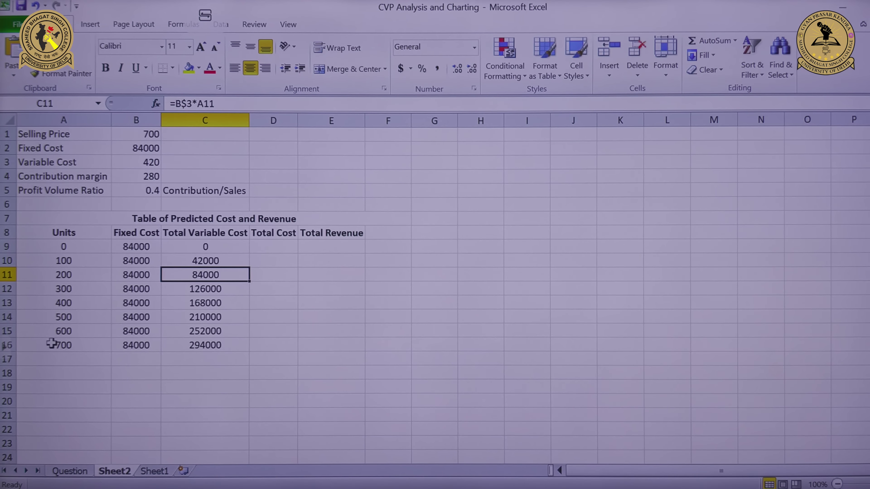
{"action": "left_click_drag", "start_coordinate": [52, 343], "coordinate": [208, 346]}
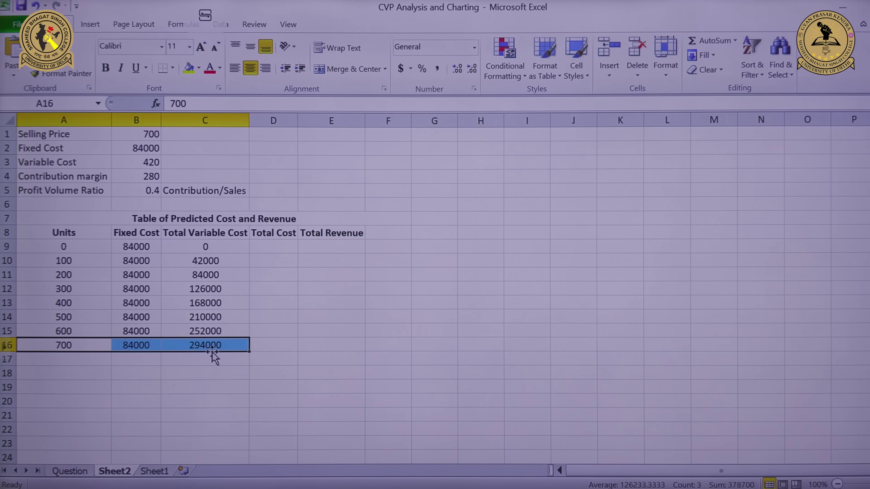
{"action": "double_click", "coordinate": [210, 346]}
- Calculate the total cost in D9 with the formula =B9+C9
{"action": "left_click", "coordinate": [257, 246]}
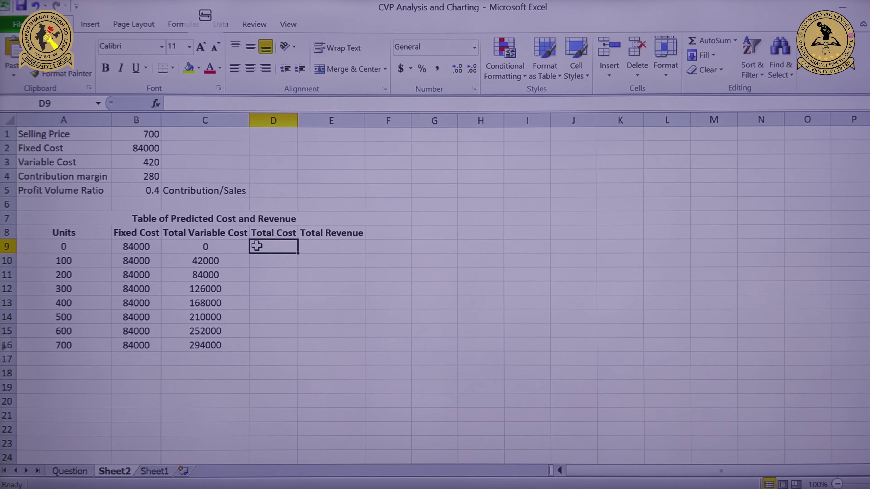
{"action": "type", "text": "="}
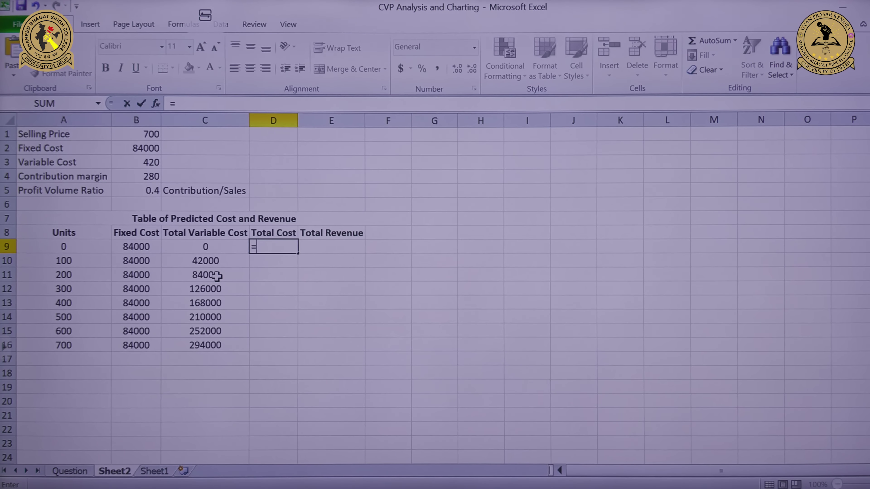
{"action": "left_click", "coordinate": [138, 247]}
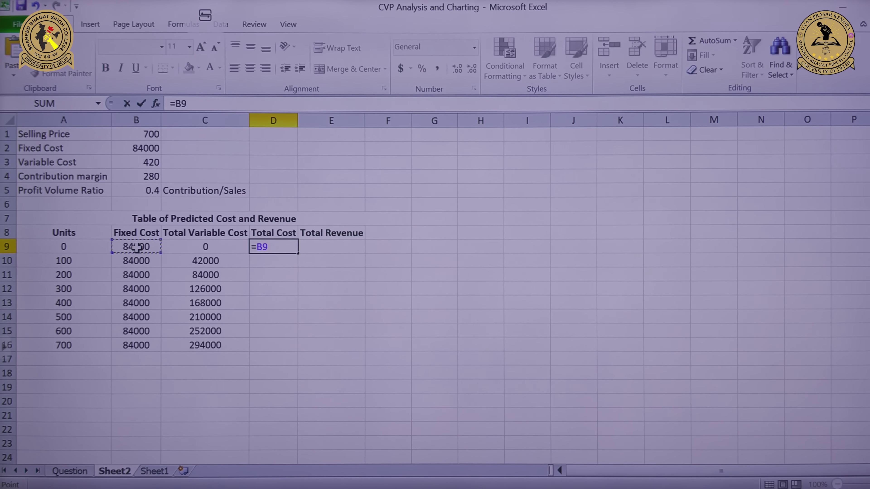
{"action": "type", "text": "+"}
{"action": "left_click", "coordinate": [188, 243]}
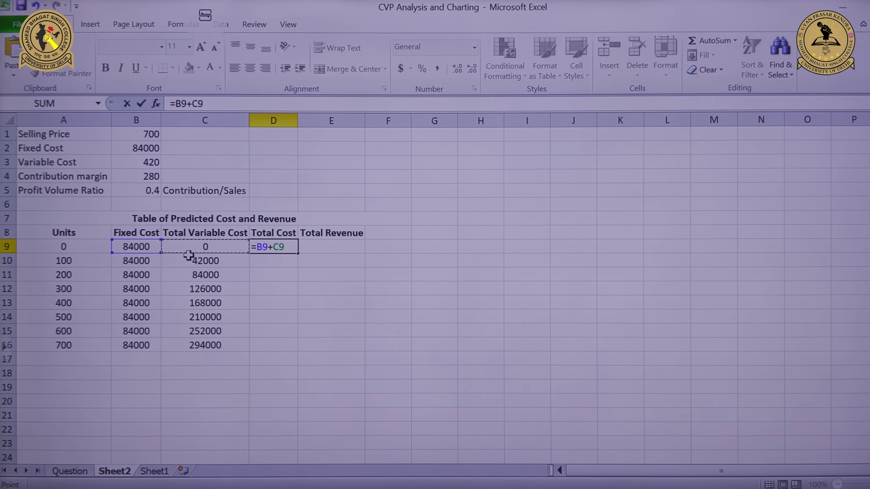
{"action": "key", "text": "Return"}
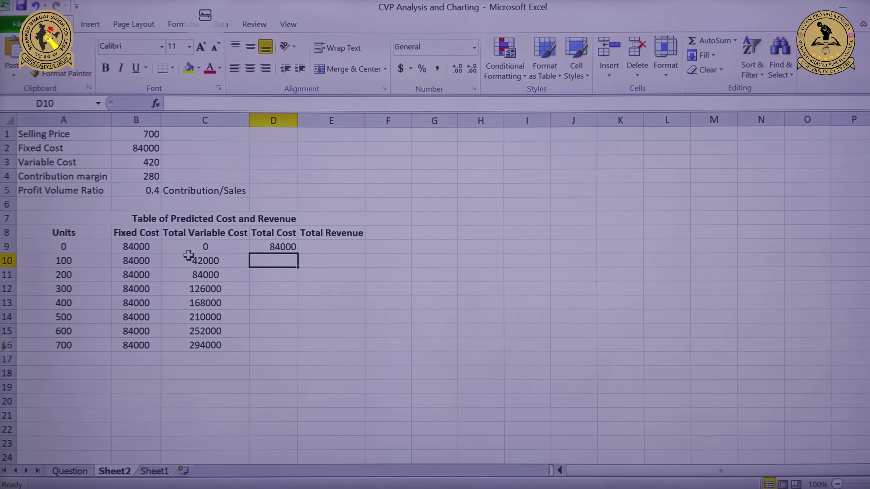
- Copy the total cost formula from D9 down through D16
{"action": "left_click", "coordinate": [281, 246]}
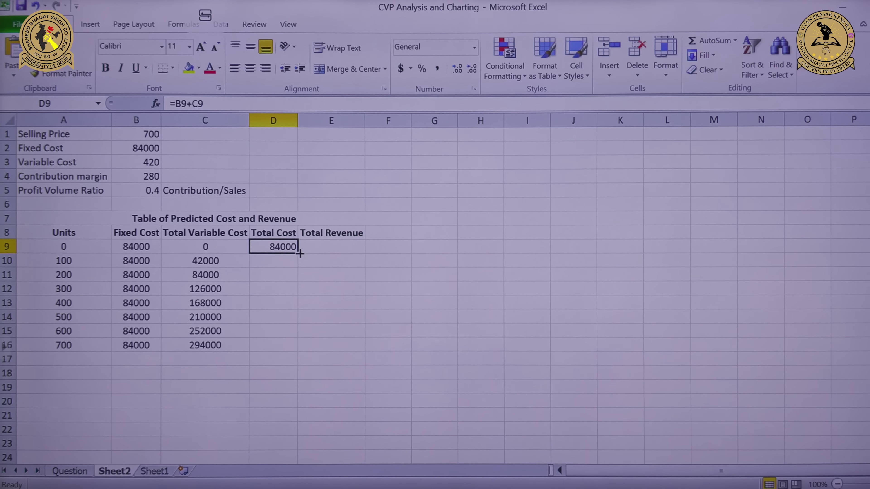
{"action": "left_click_drag", "start_coordinate": [300, 254], "coordinate": [305, 355]}
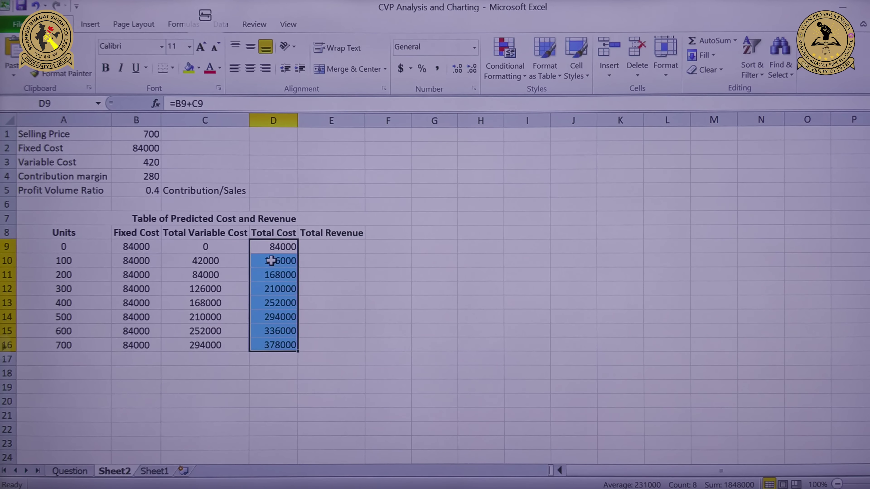
{"action": "left_click", "coordinate": [273, 249]}
{"action": "left_click_drag", "start_coordinate": [50, 249], "coordinate": [300, 247]}
{"action": "left_click_drag", "start_coordinate": [64, 345], "coordinate": [293, 347]}
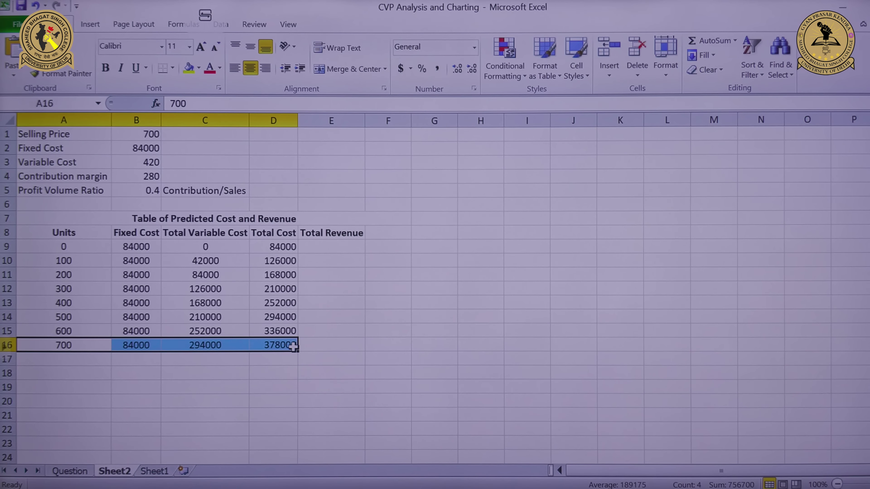
{"action": "left_click", "coordinate": [316, 246]}
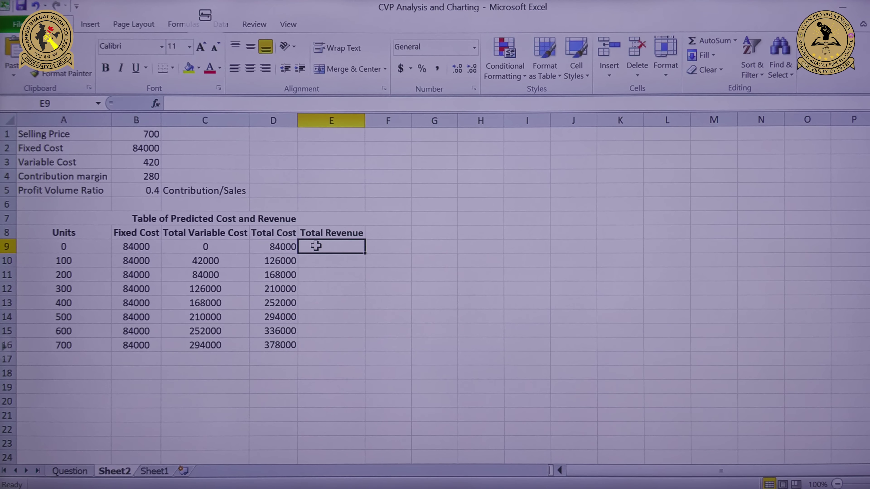
{"action": "type", "text": "="}
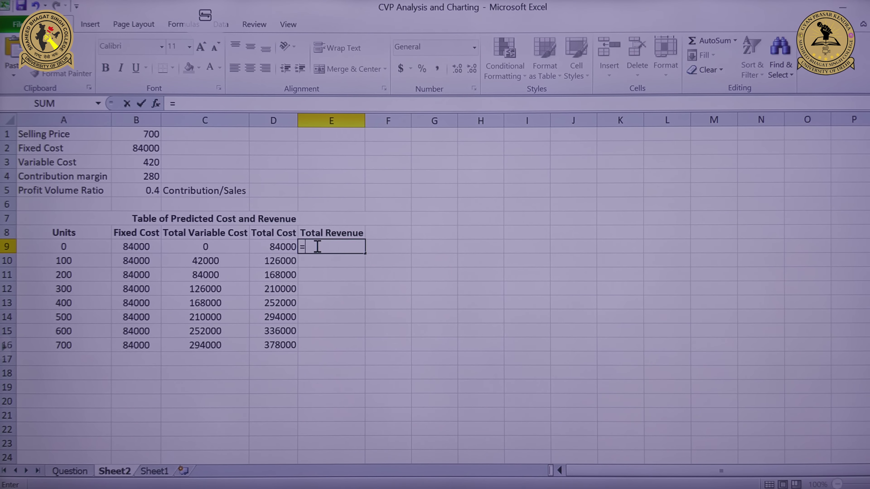
{"action": "key", "text": "BackSpace"}
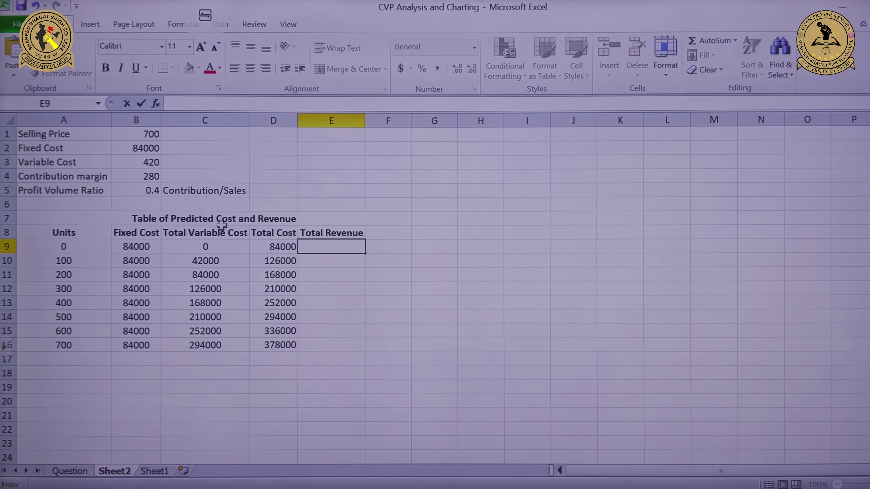
{"action": "left_click", "coordinate": [64, 134]}
{"action": "left_click_drag", "start_coordinate": [94, 132], "coordinate": [118, 130]}
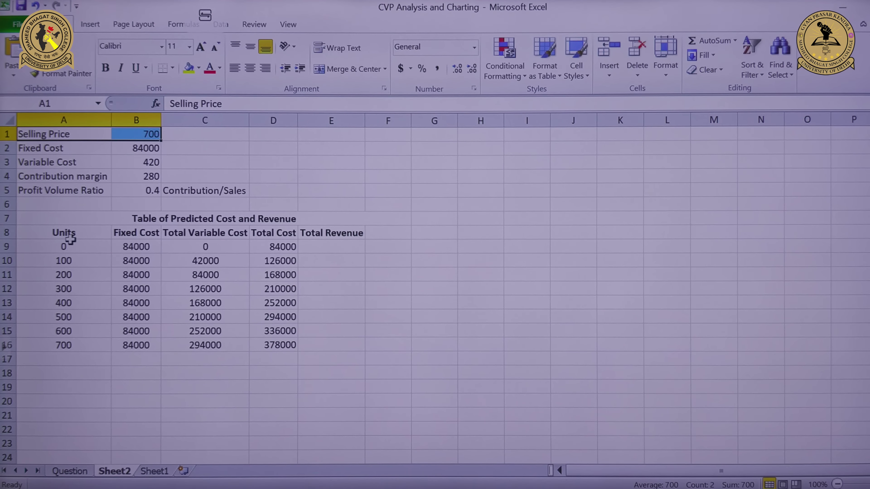
{"action": "left_click_drag", "start_coordinate": [69, 244], "coordinate": [75, 345]}
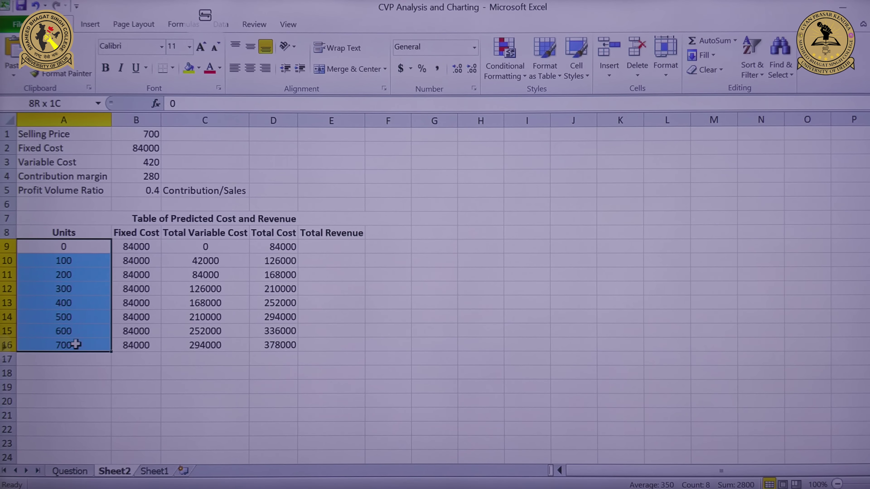
{"action": "left_click_drag", "start_coordinate": [75, 344], "coordinate": [76, 344]}
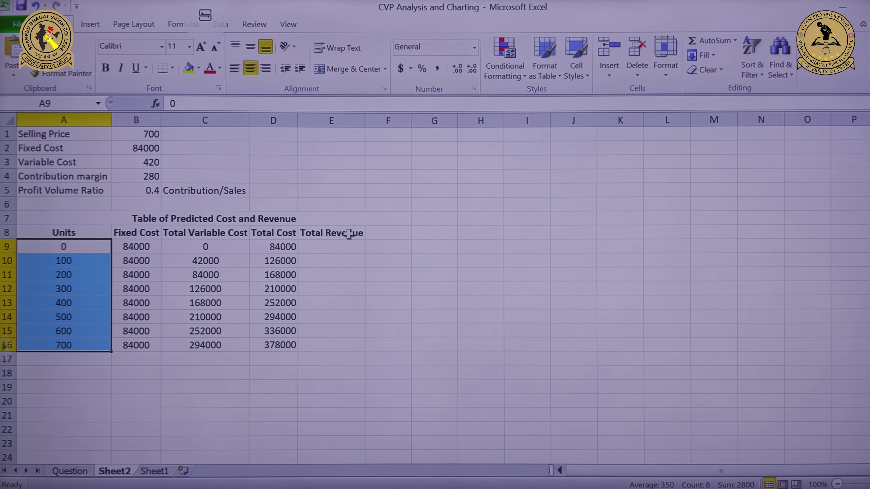
- Calculate the total revenue in E9 with the formula =B1*A9
{"action": "left_click", "coordinate": [337, 250]}
{"action": "type", "text": "="}
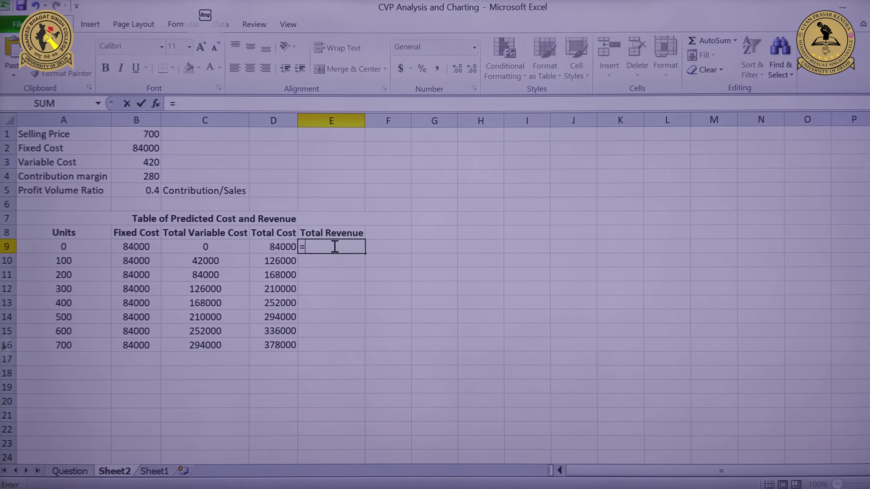
{"action": "left_click", "coordinate": [127, 133]}
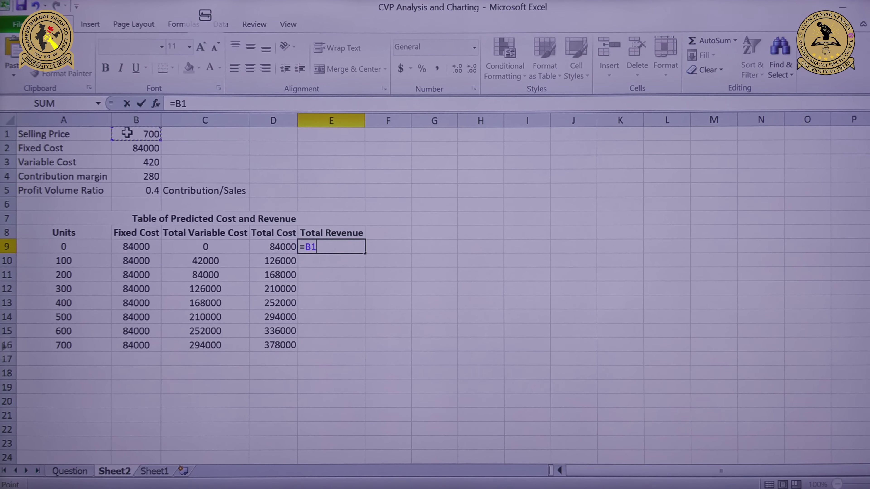
{"action": "type", "text": "*"}
{"action": "left_click", "coordinate": [54, 246]}
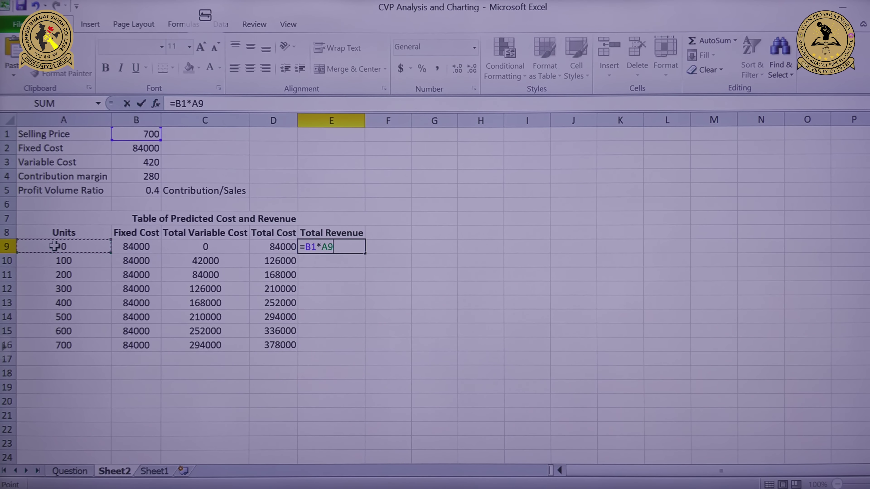
{"action": "key", "text": "Return"}
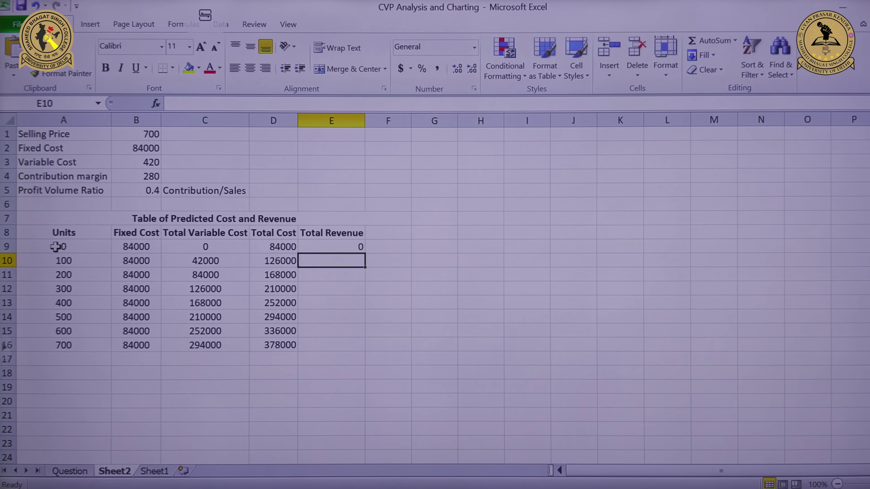
- Calculate the total revenue for 100 units in E10 with the formula =B1*A10
{"action": "type", "text": "="}
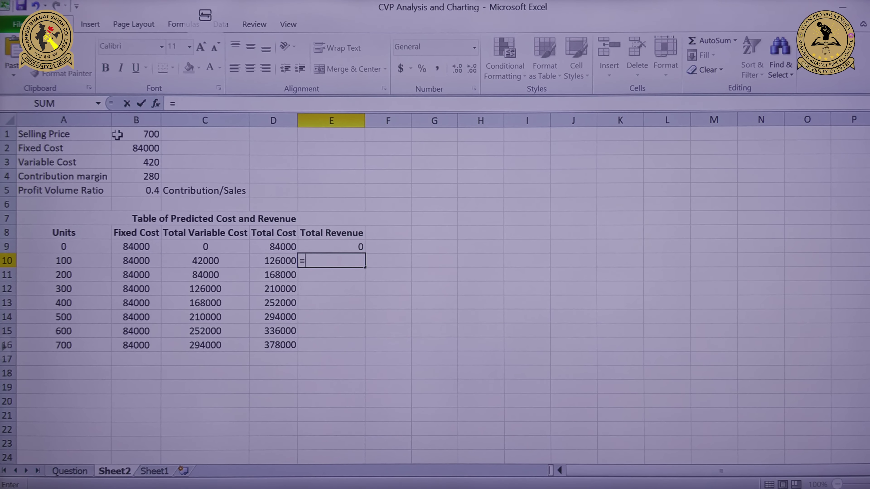
{"action": "left_click", "coordinate": [117, 134]}
{"action": "type", "text": "*"}
{"action": "left_click", "coordinate": [69, 260]}
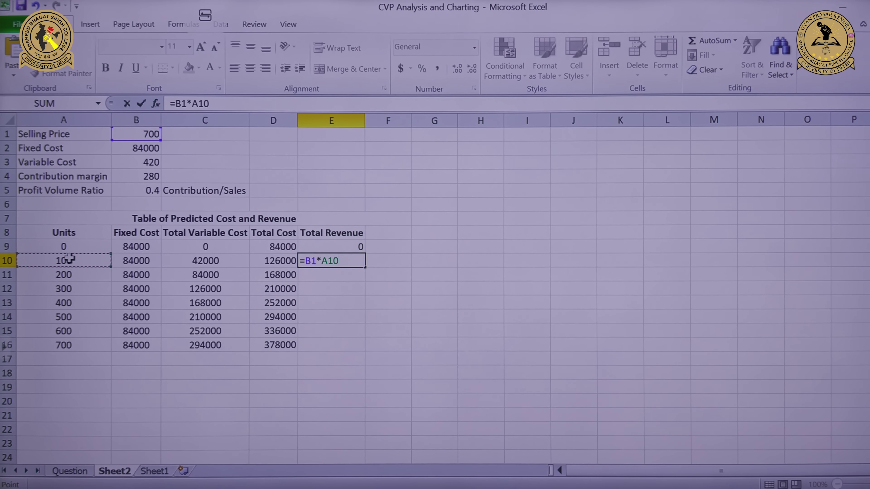
{"action": "key", "text": "Return"}
- Lock the row of the selling price reference in E9 as =B$1*A9 and copy the formula down through E16
{"action": "double_click", "coordinate": [317, 246]}
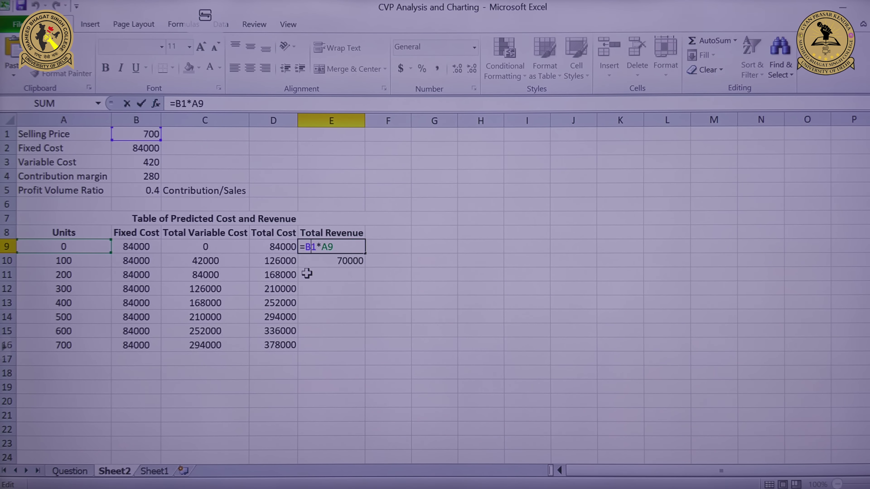
{"action": "type", "text": "$"}
{"action": "key", "text": "Return"}
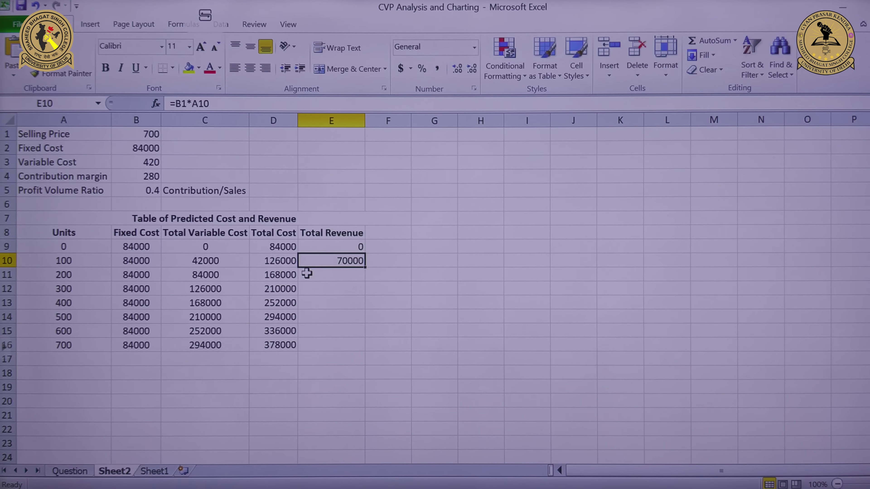
{"action": "left_click", "coordinate": [346, 248]}
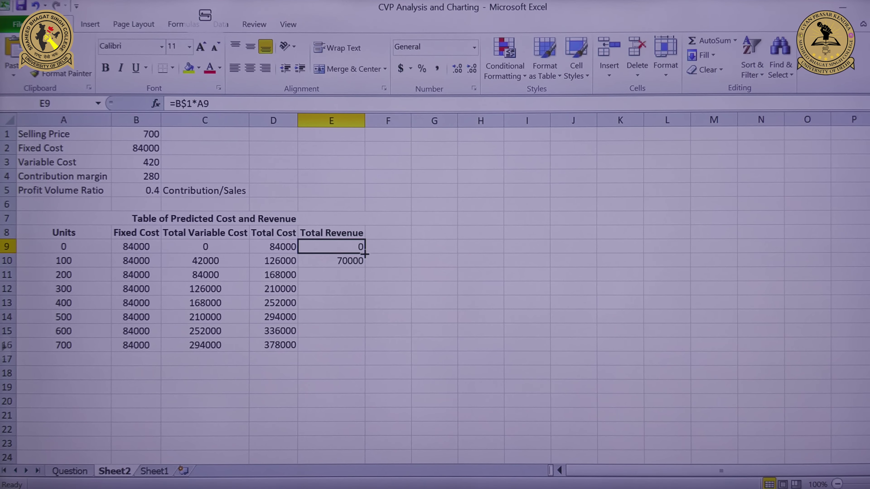
{"action": "left_click_drag", "start_coordinate": [364, 254], "coordinate": [376, 347]}
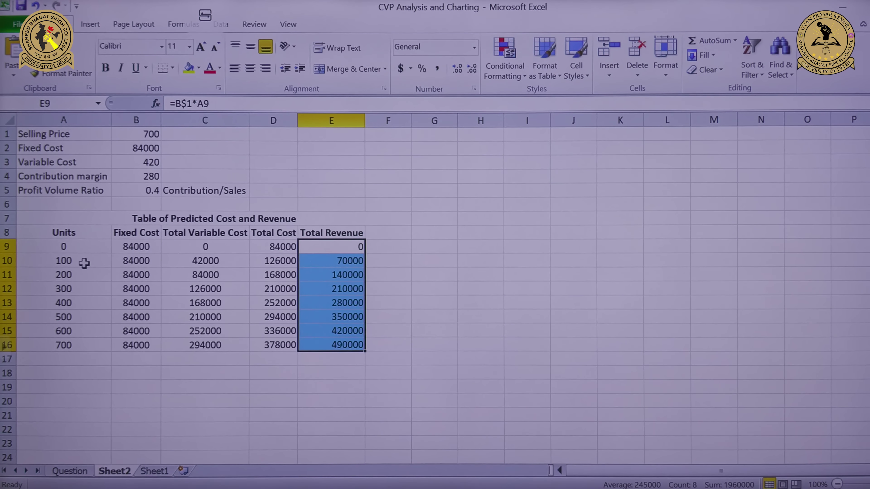
- Center all values of the predicted cost and revenue table in A9:E16
{"action": "left_click_drag", "start_coordinate": [73, 248], "coordinate": [347, 344]}
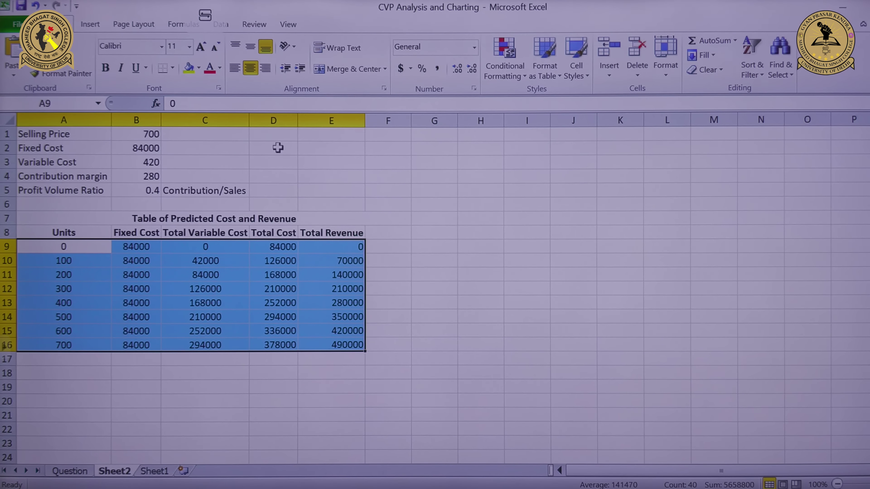
{"action": "left_click", "coordinate": [250, 68]}
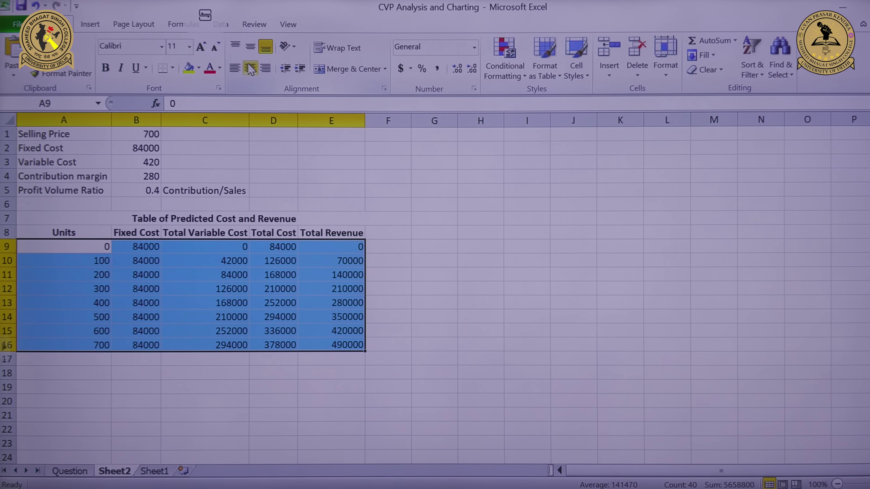
{"action": "left_click", "coordinate": [250, 68]}
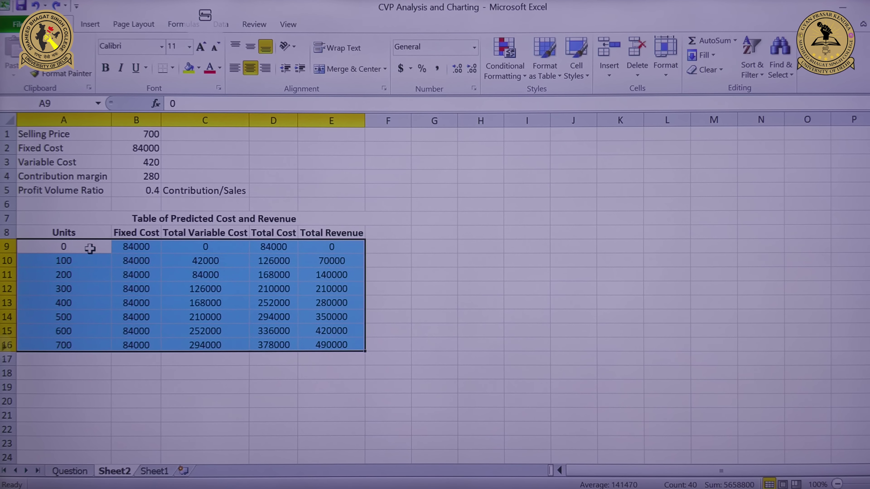
{"action": "left_click_drag", "start_coordinate": [89, 248], "coordinate": [346, 342]}
{"action": "left_click_drag", "start_coordinate": [60, 347], "coordinate": [332, 348]}
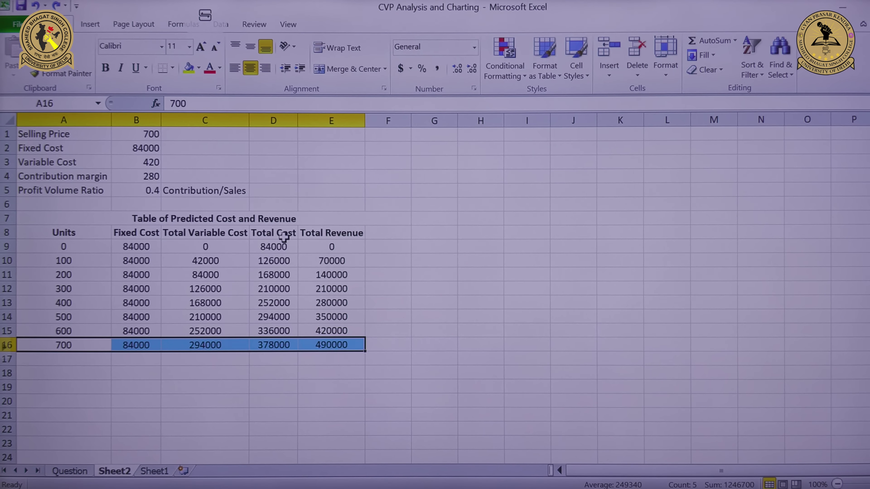
{"action": "left_click", "coordinate": [378, 237]}
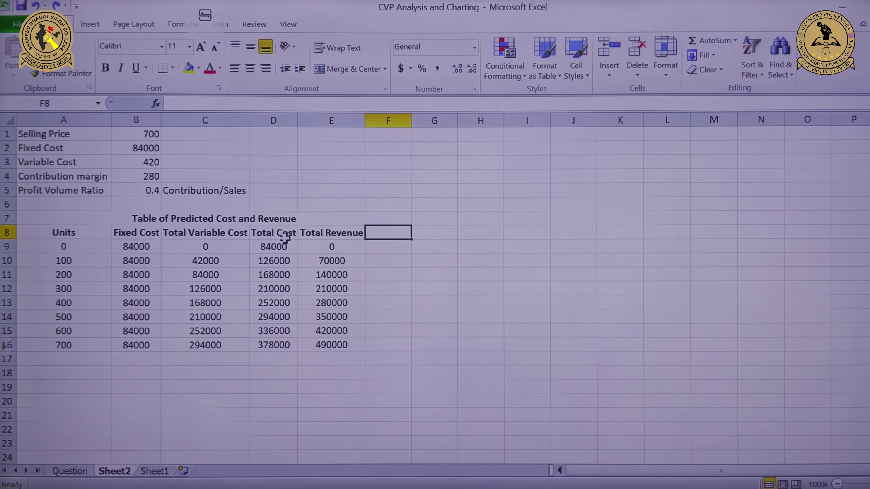
- Insert a plain 2-D line chart of the Total Cost and Total Revenue columns, D8:E16
{"action": "left_click_drag", "start_coordinate": [283, 234], "coordinate": [334, 339]}
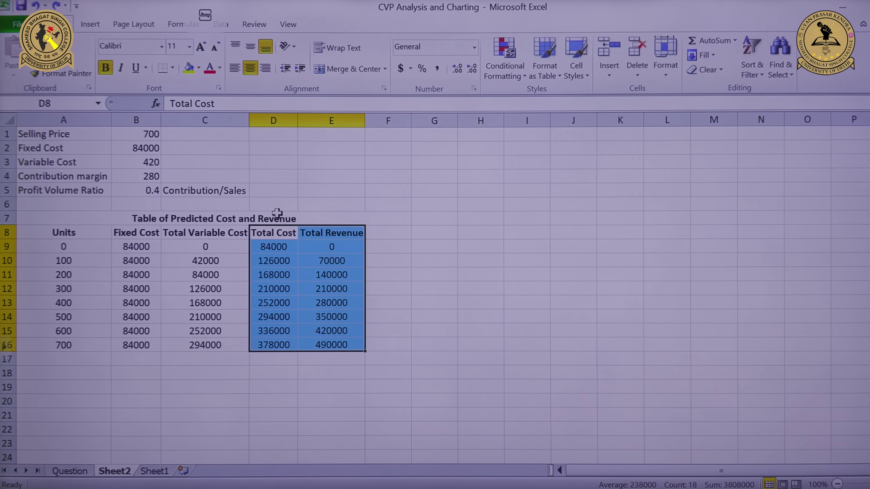
{"action": "left_click", "coordinate": [98, 23]}
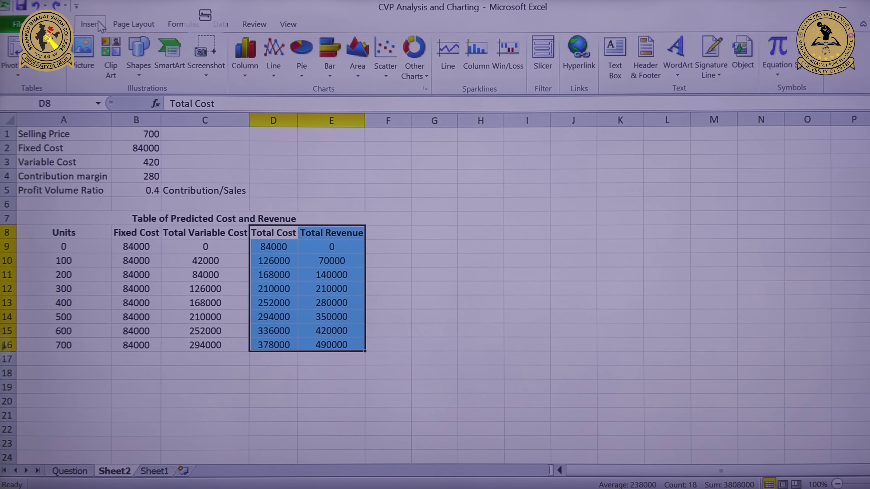
{"action": "left_click", "coordinate": [274, 73]}
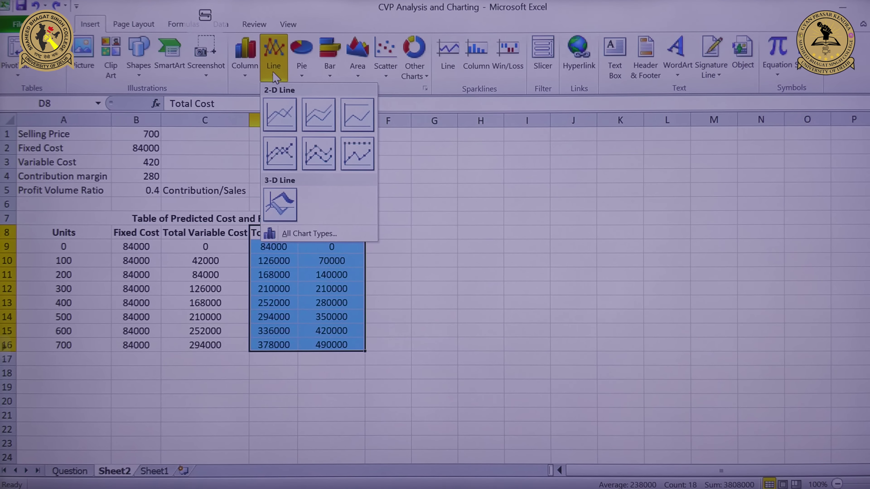
{"action": "left_click", "coordinate": [280, 116]}
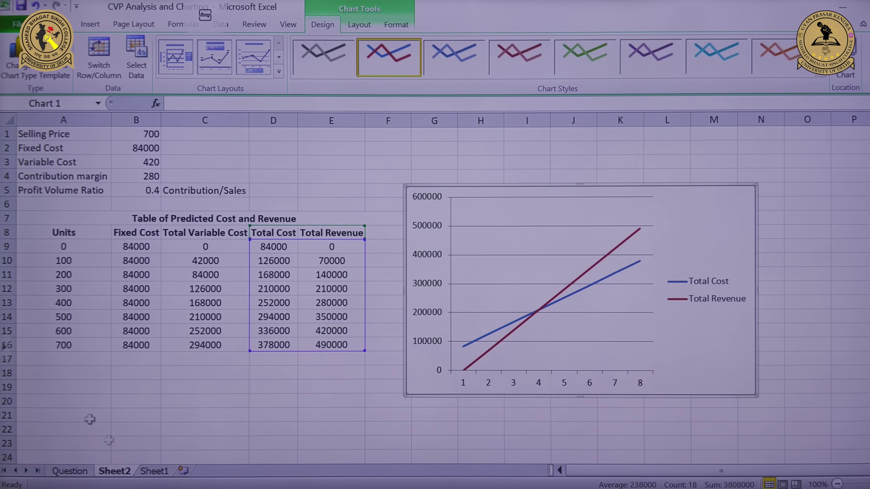
- Set the chart's horizontal axis labels to the units in A9:A16
{"action": "left_click", "coordinate": [434, 451]}
{"action": "left_click", "coordinate": [616, 387]}
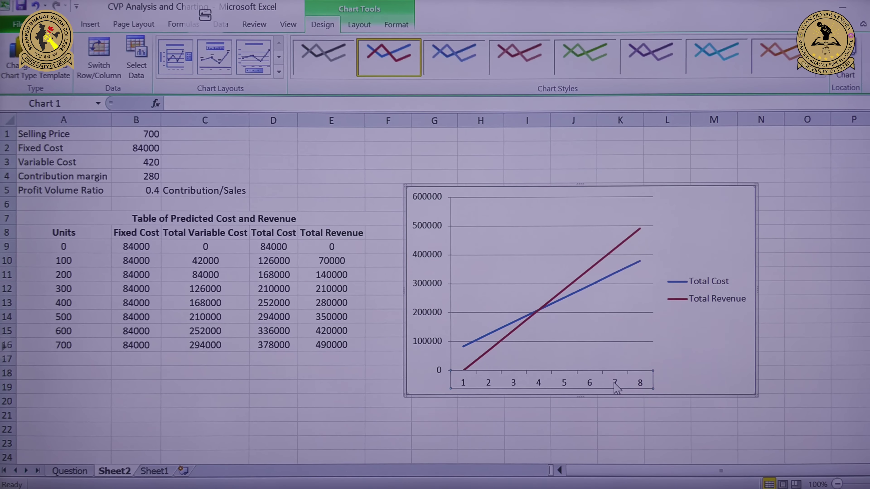
{"action": "right_click", "coordinate": [615, 388]}
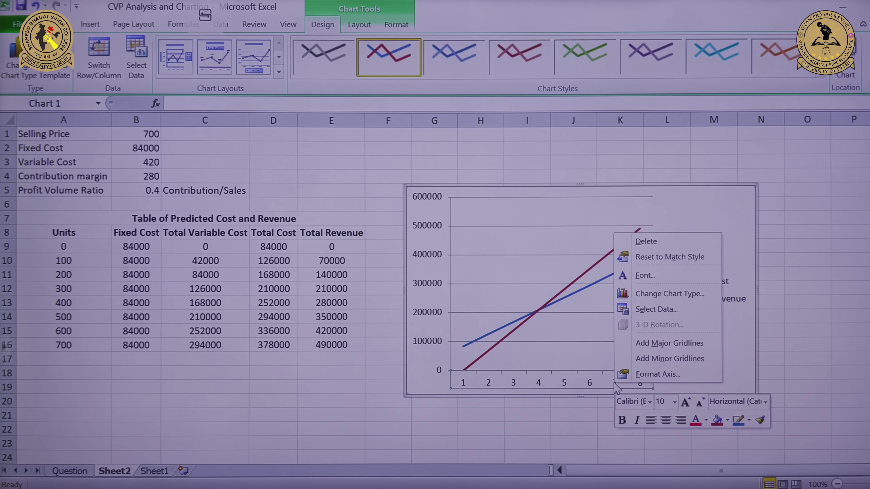
{"action": "left_click", "coordinate": [652, 310]}
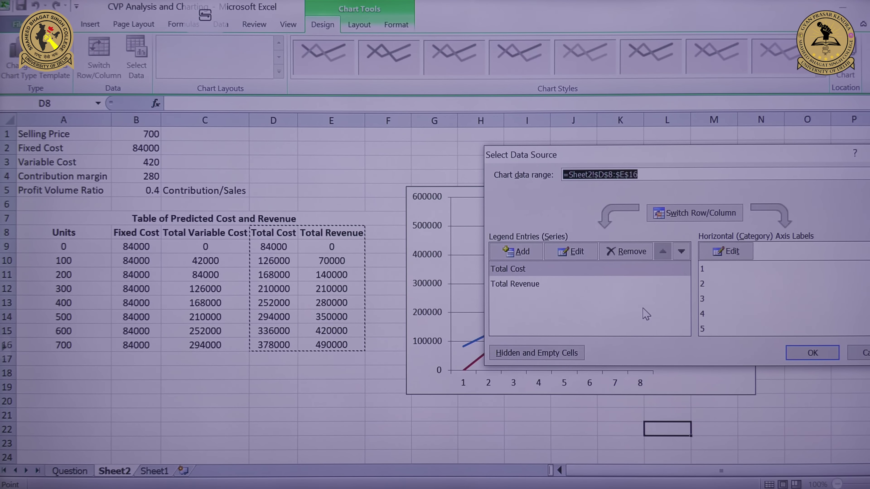
{"action": "left_click", "coordinate": [733, 255]}
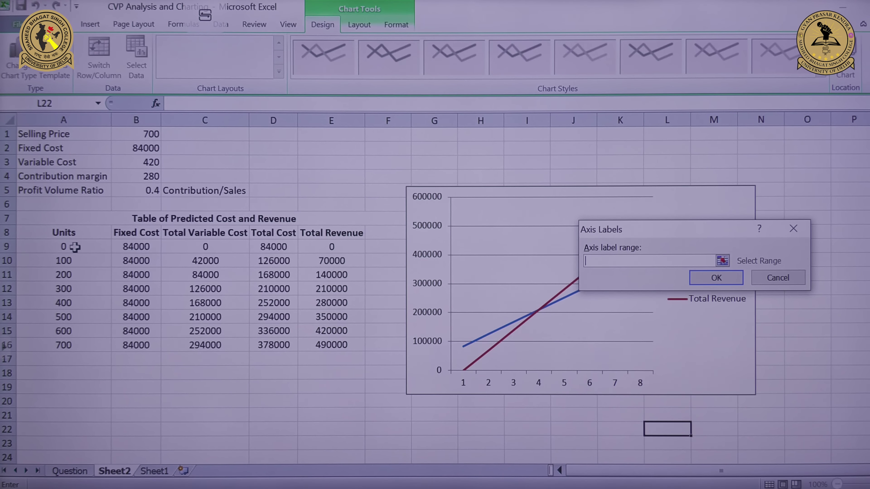
{"action": "left_click_drag", "start_coordinate": [70, 248], "coordinate": [84, 341]}
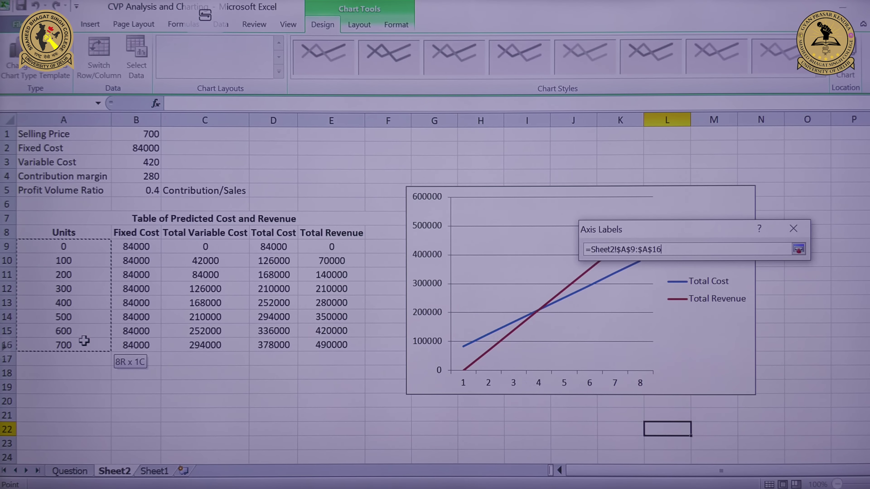
{"action": "left_click_drag", "start_coordinate": [84, 341], "coordinate": [84, 341]}
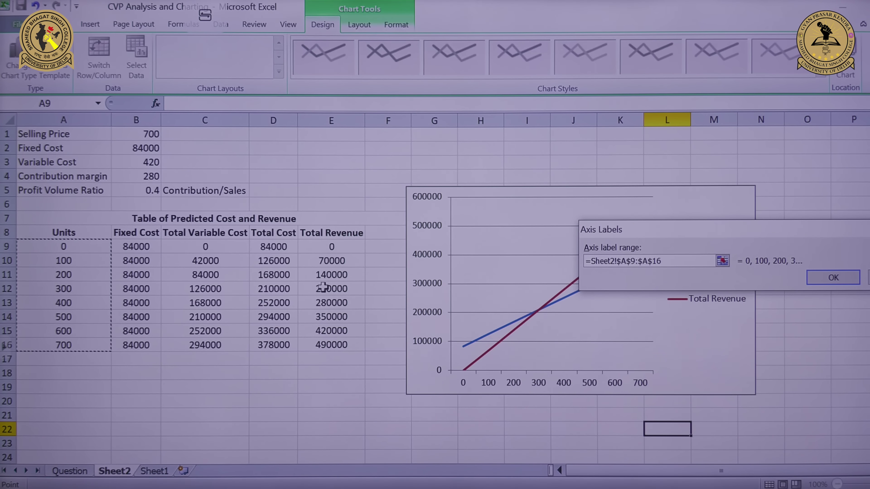
{"action": "key", "text": "Return"}
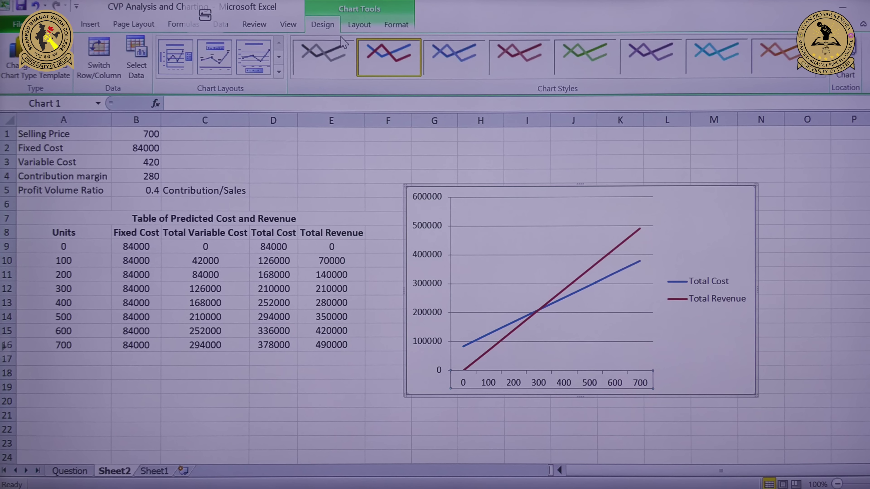
- Add the title "CVP Graph of ABC Ltd." above the chart
{"action": "left_click", "coordinate": [359, 24]}
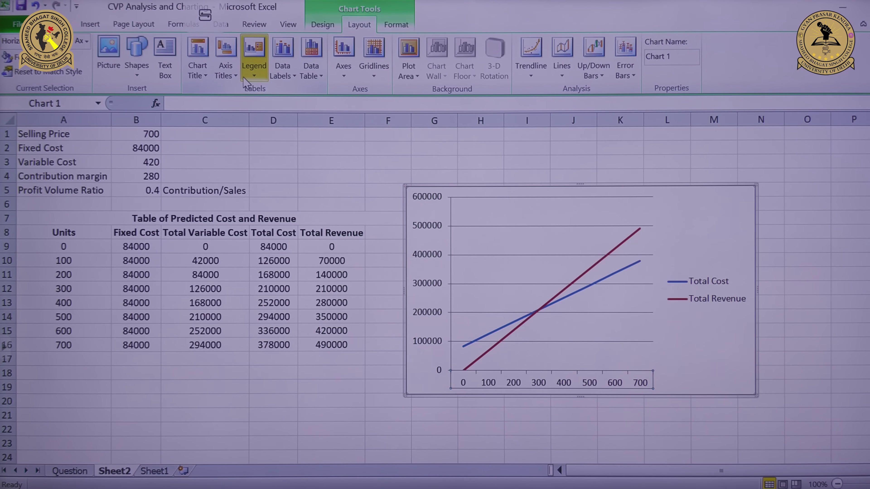
{"action": "left_click", "coordinate": [194, 81]}
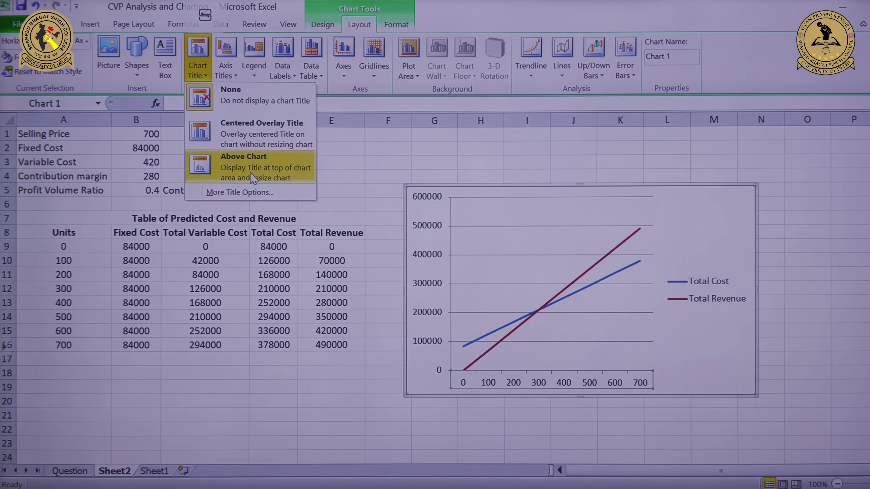
{"action": "left_click", "coordinate": [264, 169]}
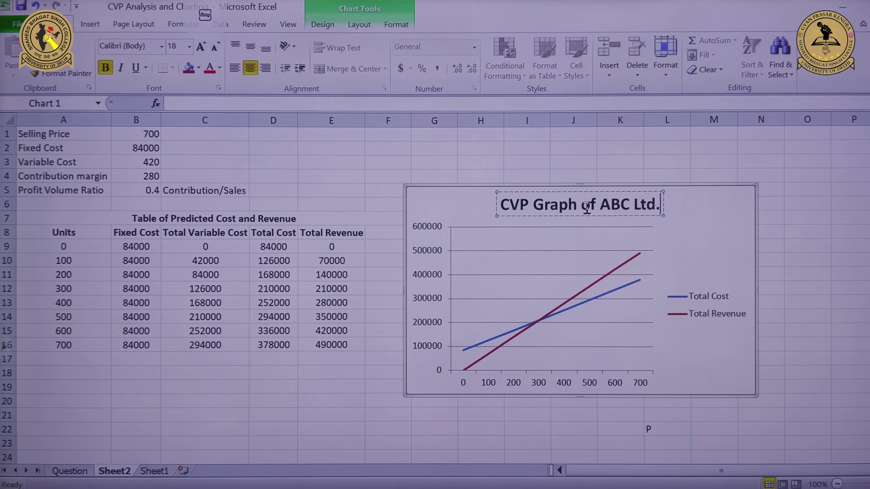
- Add the title "Units" below the chart's horizontal axis
{"action": "left_click", "coordinate": [359, 27]}
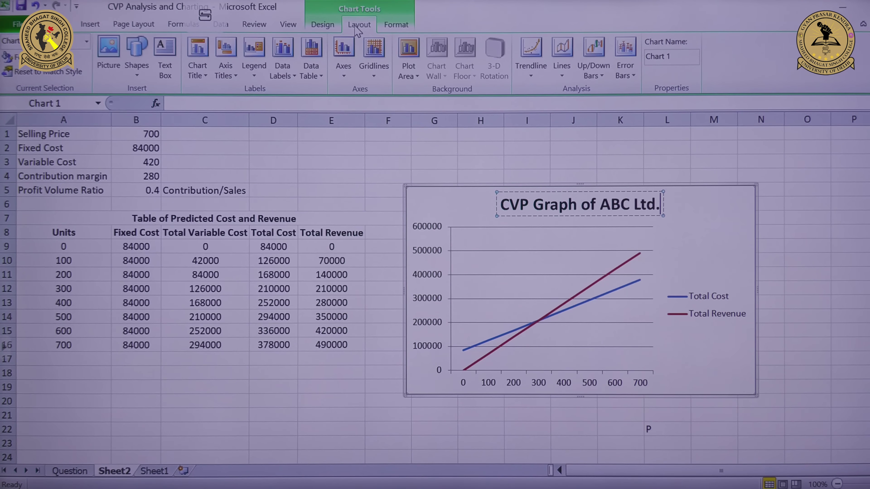
{"action": "left_click", "coordinate": [227, 80]}
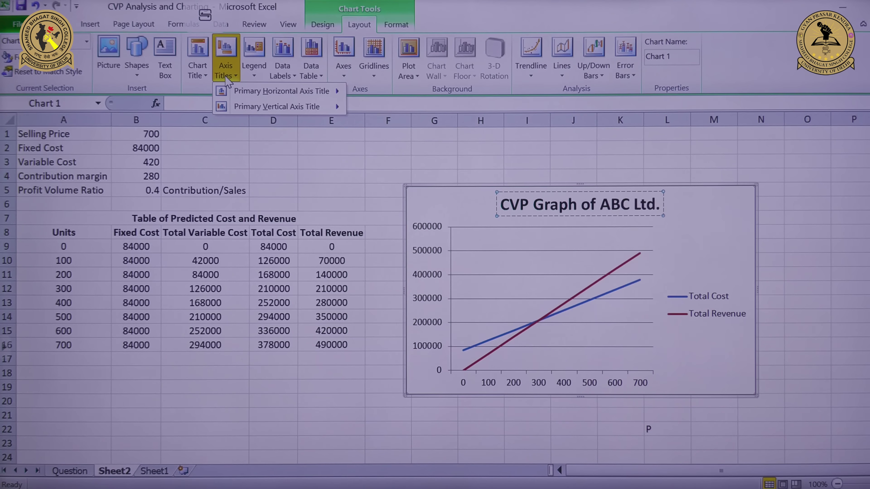
{"action": "mouse_move", "coordinate": [262, 98]}
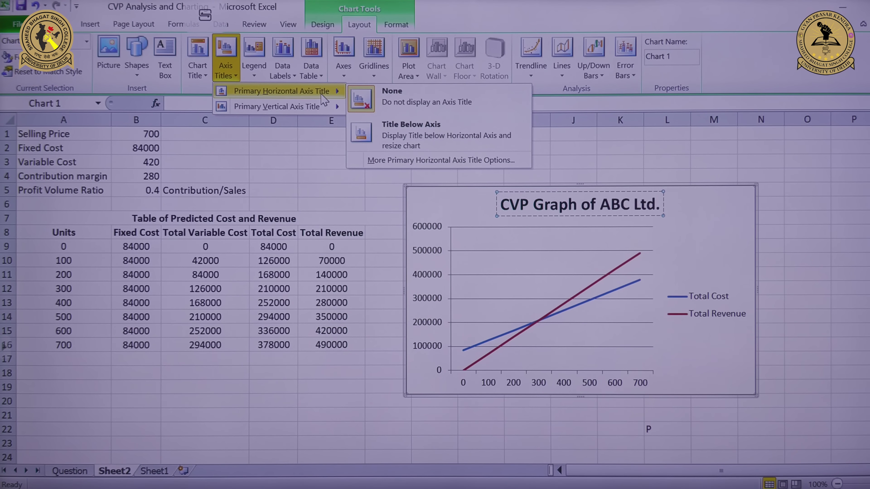
{"action": "left_click", "coordinate": [415, 146]}
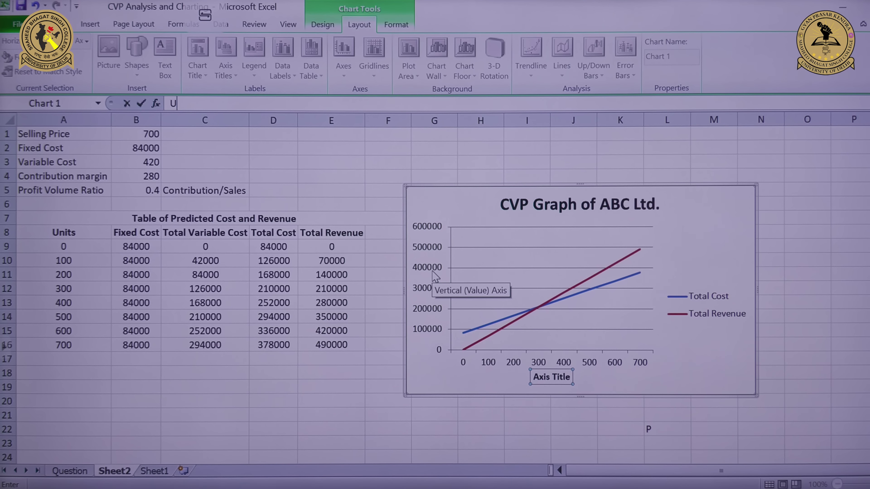
{"action": "left_click", "coordinate": [551, 377]}
{"action": "type", "text": "Units"}
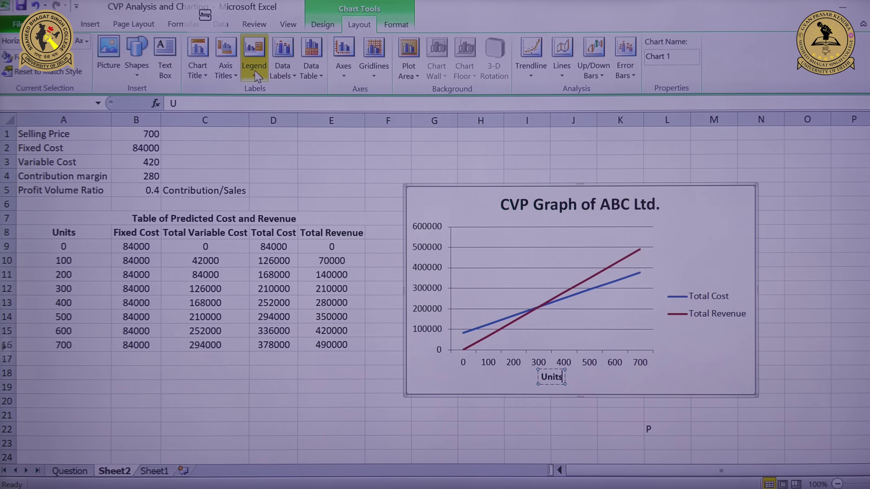
- Add a horizontally written title "Rupees" beside the chart's vertical axis
{"action": "left_click", "coordinate": [225, 82]}
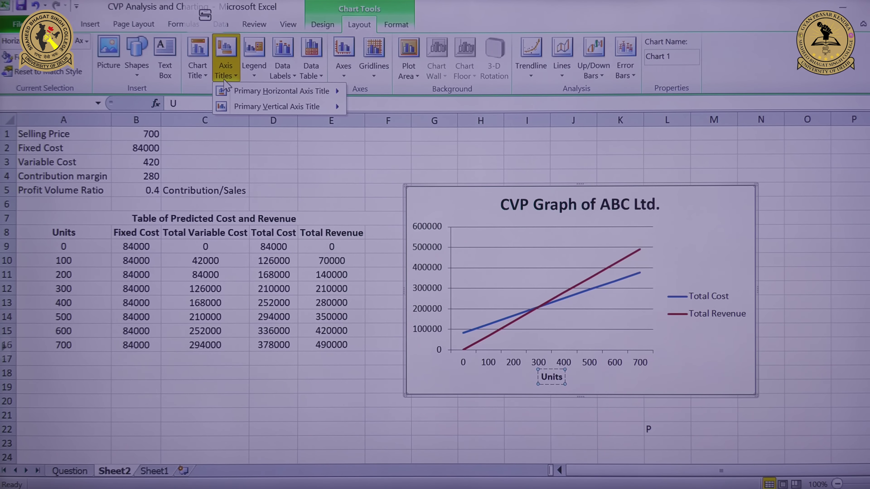
{"action": "left_click", "coordinate": [394, 196]}
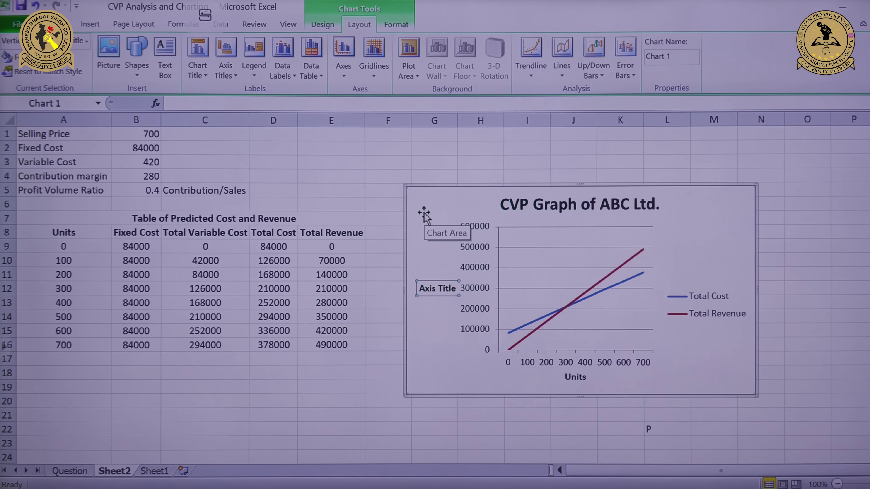
{"action": "type", "text": "Rupees"}
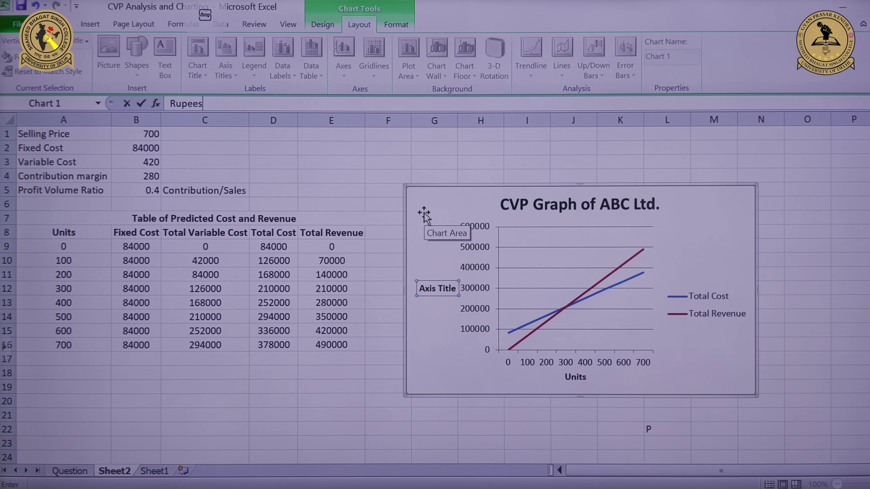
{"action": "key", "text": "Return"}
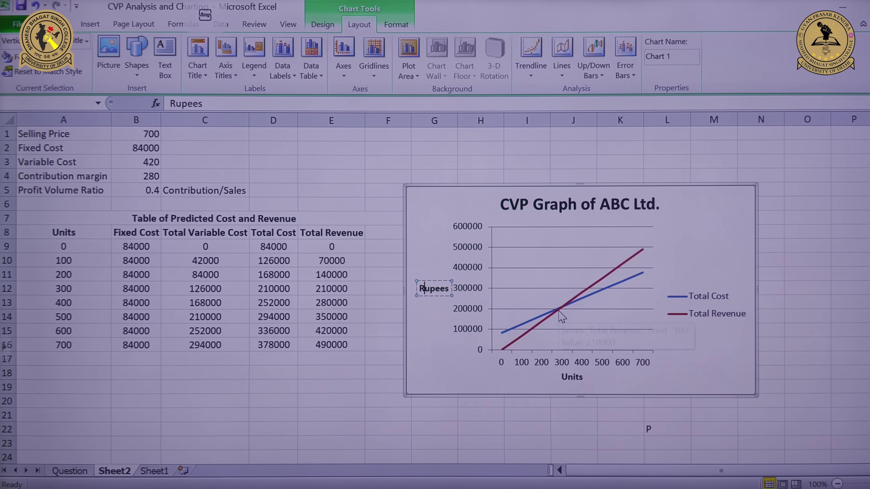
- Add a data label to only the 300-unit point of the Total Revenue line, where the two lines cross
{"action": "mouse_move", "coordinate": [561, 308]}
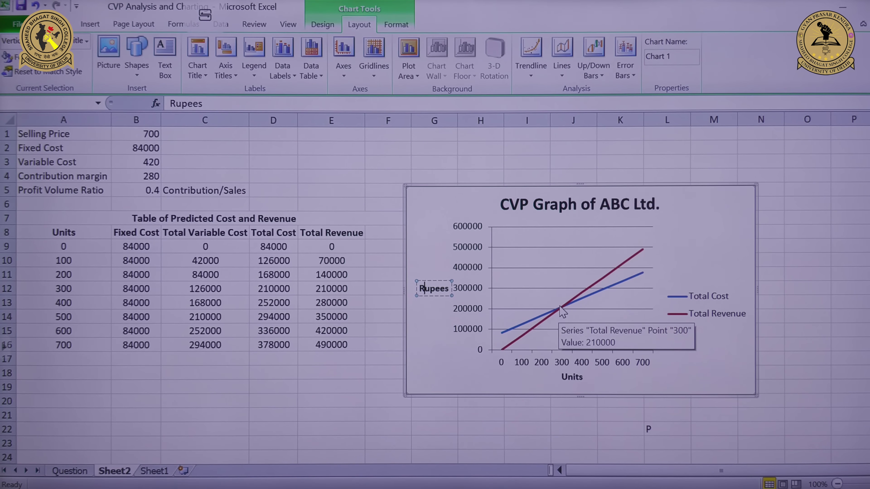
{"action": "right_click", "coordinate": [562, 311]}
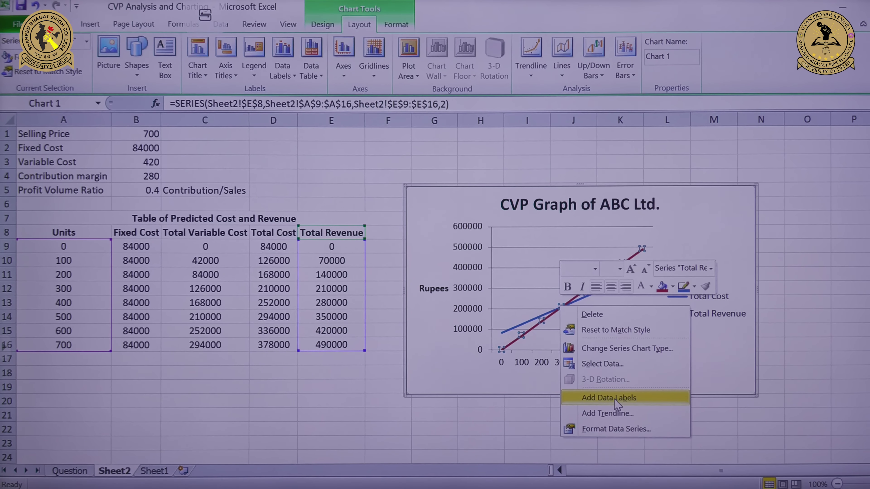
{"action": "right_click", "coordinate": [562, 306]}
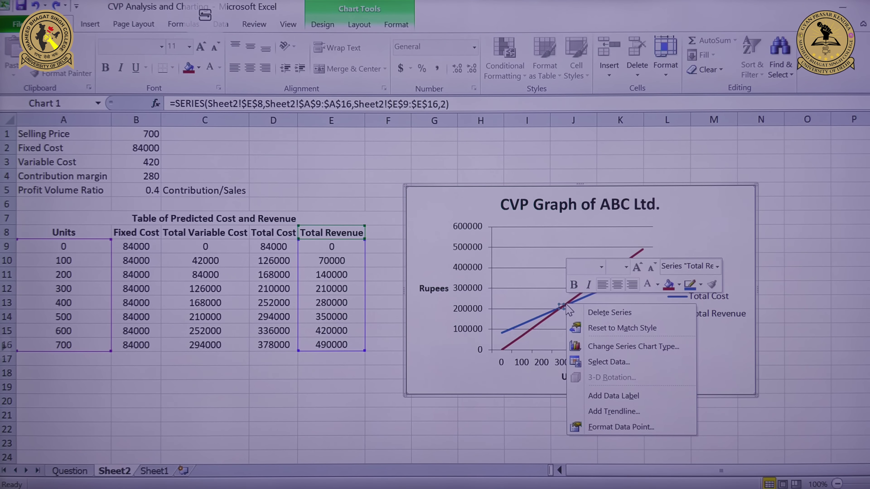
{"action": "left_click", "coordinate": [630, 401]}
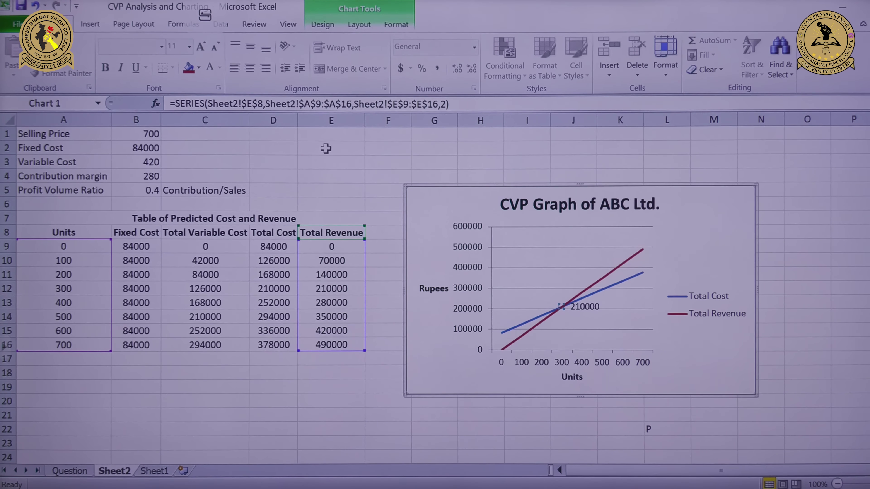
- Insert a text box reading "Profit" in the chart and place it between the lines beyond their crossing
{"action": "left_click", "coordinate": [93, 25]}
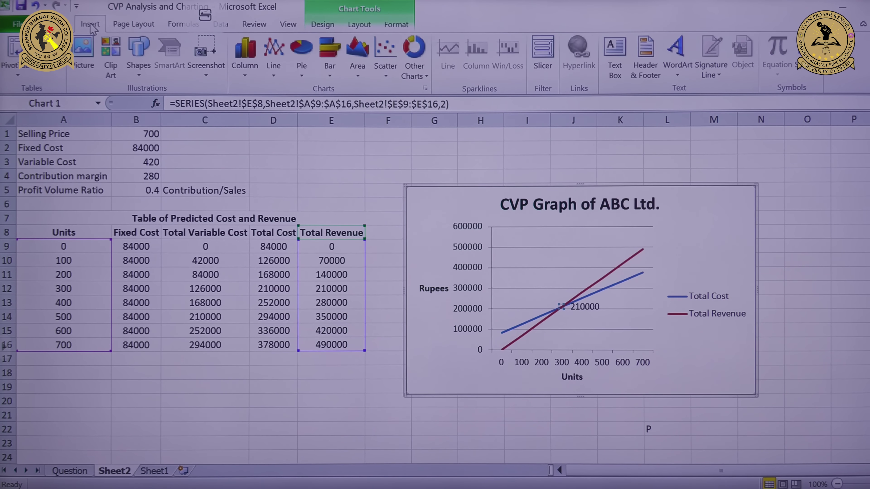
{"action": "left_click", "coordinate": [618, 80]}
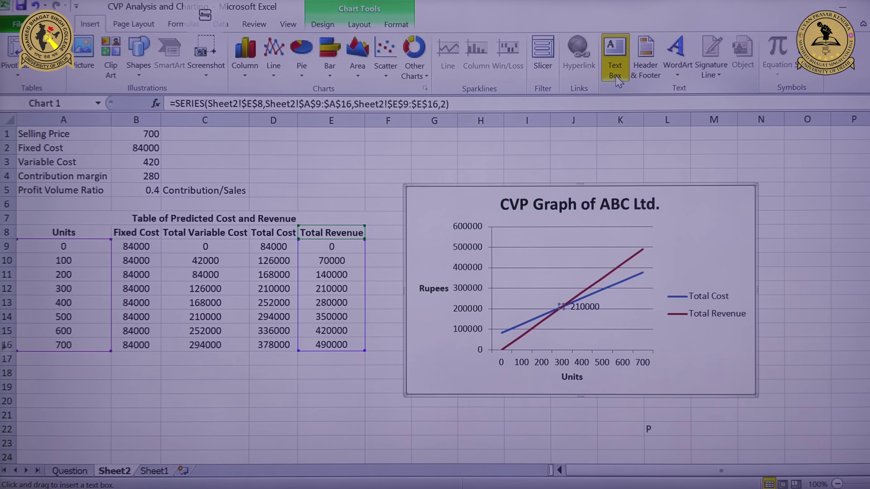
{"action": "left_click", "coordinate": [619, 277]}
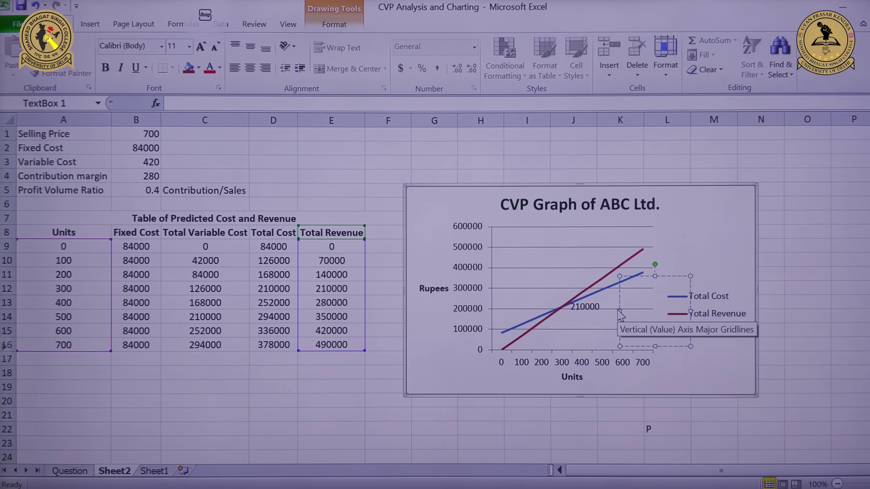
{"action": "type", "text": "Profit"}
{"action": "left_click_drag", "start_coordinate": [666, 276], "coordinate": [662, 262]}
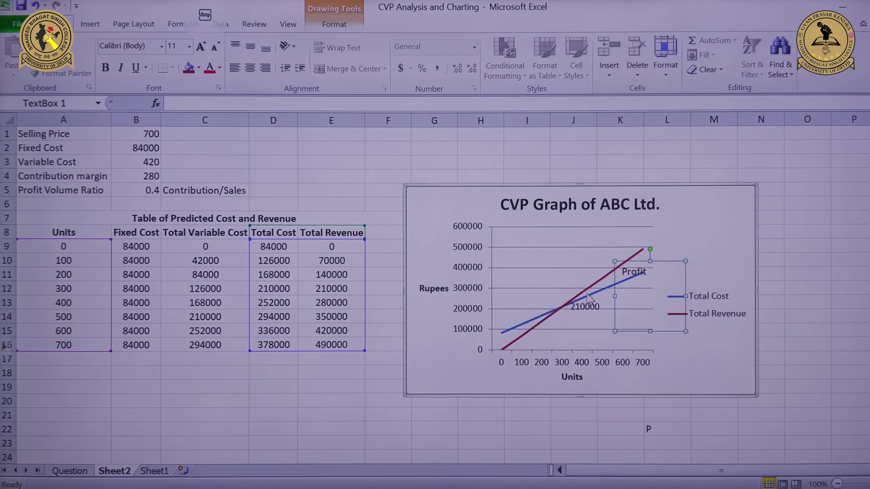
{"action": "left_click", "coordinate": [849, 259]}
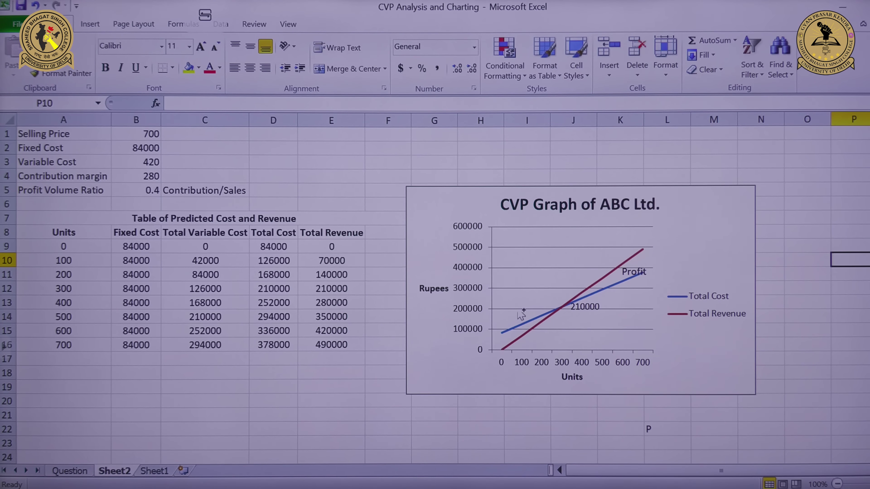
- Insert a small text box reading "Loss" between the chart lines before their crossing, near 100 units
{"action": "mouse_move", "coordinate": [517, 332]}
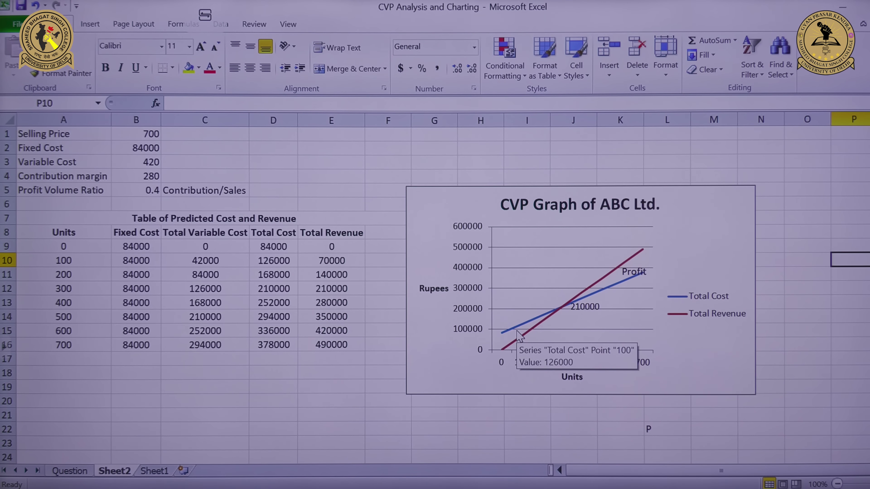
{"action": "left_click", "coordinate": [91, 27]}
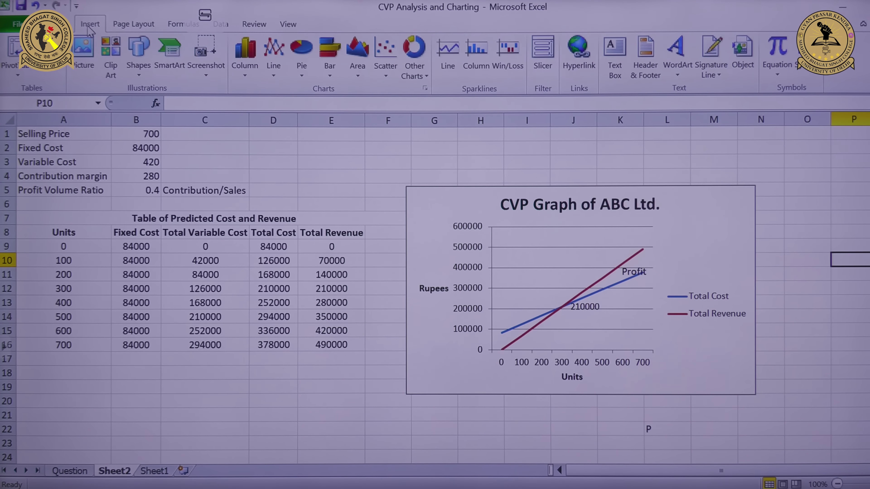
{"action": "left_click", "coordinate": [605, 68]}
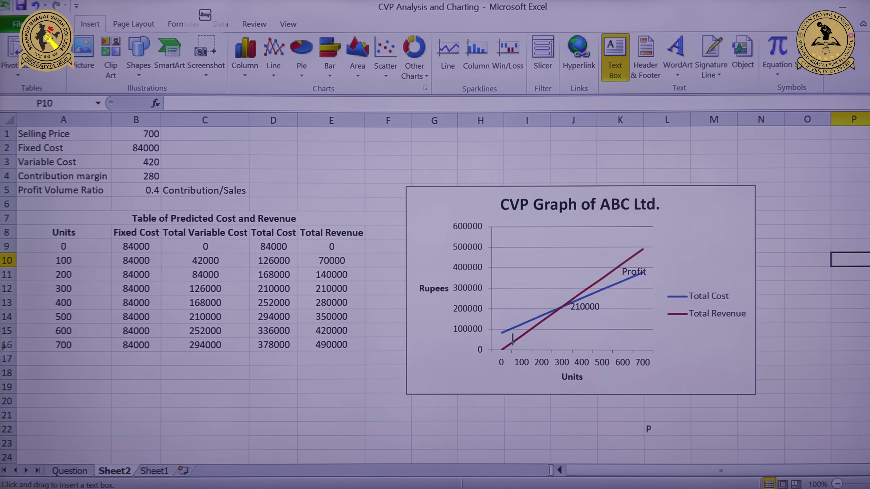
{"action": "left_click_drag", "start_coordinate": [514, 330], "coordinate": [544, 349]}
{"action": "type", "text": "Los"}
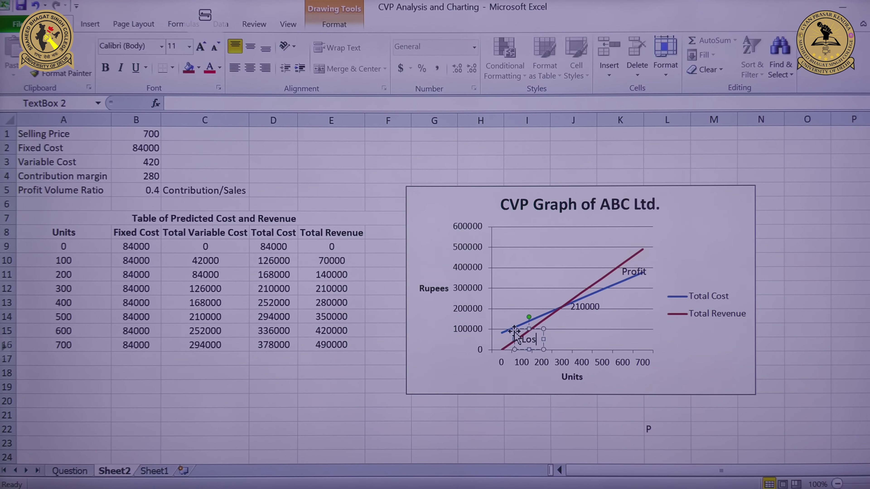
{"action": "type", "text": "s"}
- Enlarge the chart slightly and give its chart area a pattern fill with the first, lightly dotted pattern
{"action": "left_click", "coordinate": [657, 249]}
{"action": "right_click", "coordinate": [769, 260]}
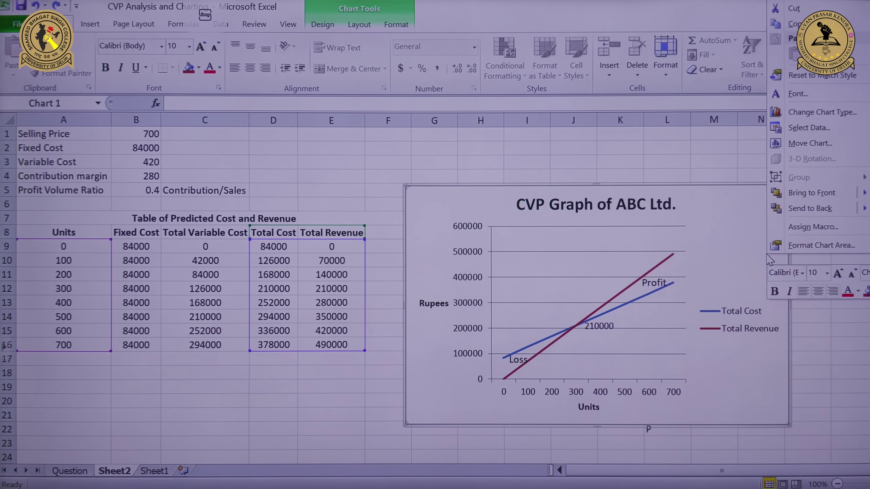
{"action": "left_click", "coordinate": [799, 246]}
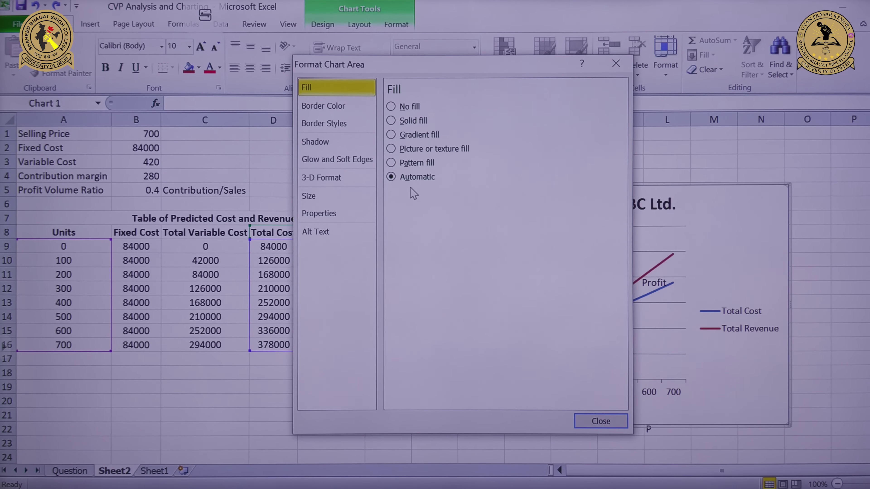
{"action": "left_click", "coordinate": [407, 168]}
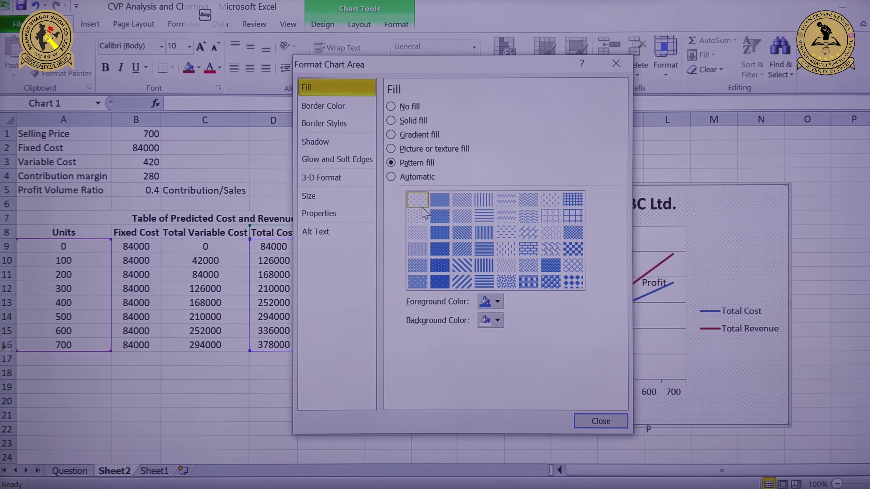
{"action": "left_click", "coordinate": [601, 419]}
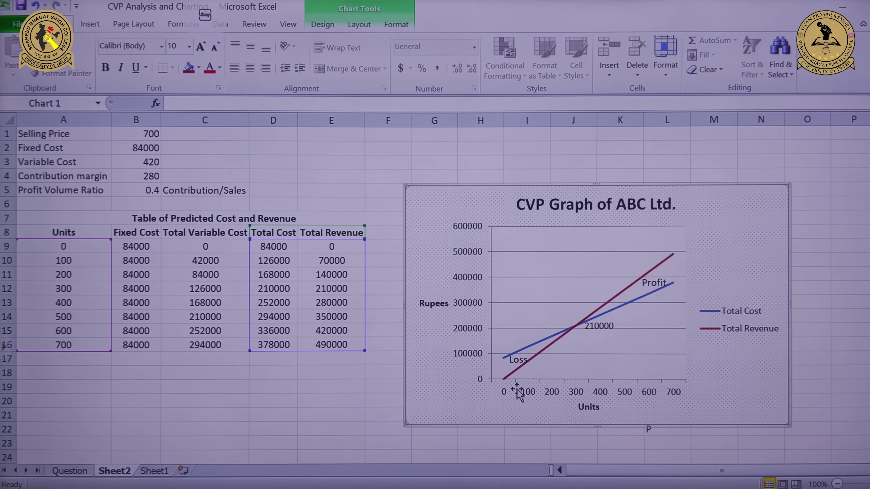
- Position the chart's horizontal axis on tick marks so the lines start at the vertical axis
{"action": "left_click", "coordinate": [527, 399]}
{"action": "right_click", "coordinate": [527, 399]}
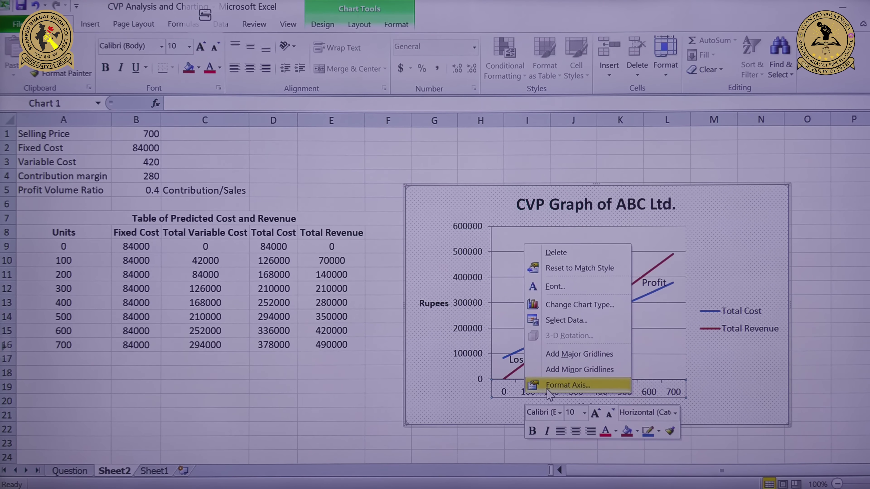
{"action": "left_click", "coordinate": [567, 385]}
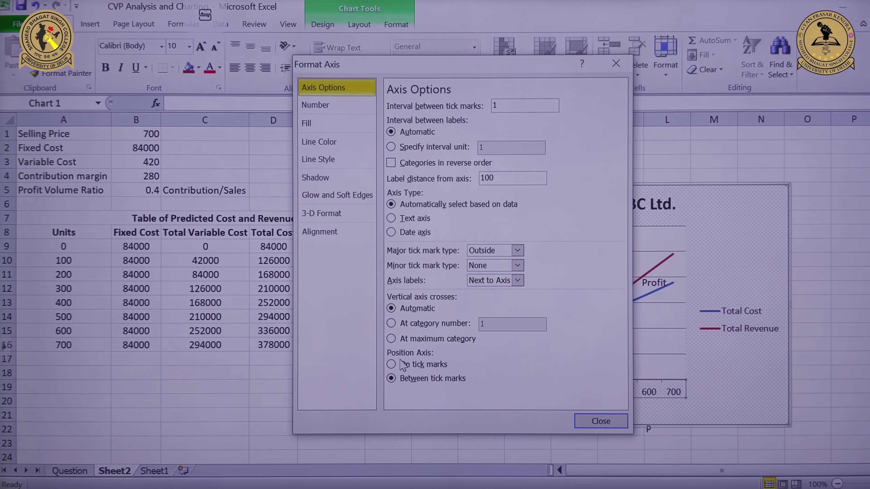
{"action": "left_click", "coordinate": [392, 364]}
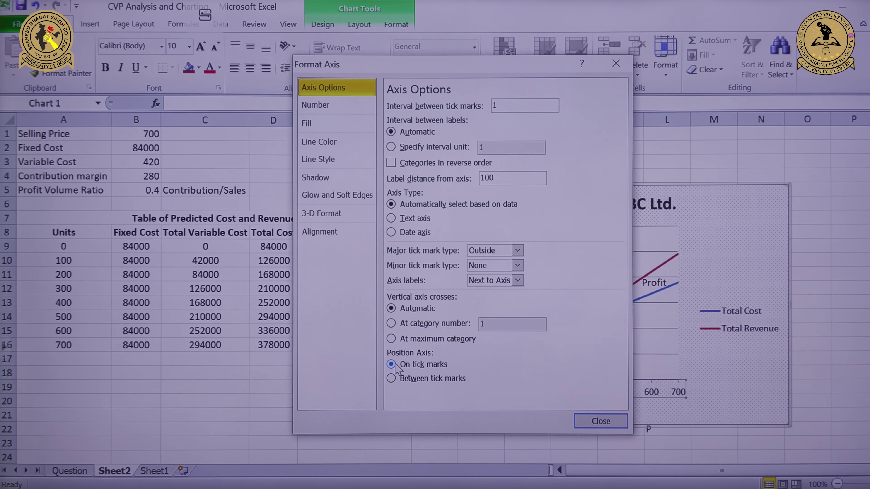
{"action": "left_click", "coordinate": [599, 422]}
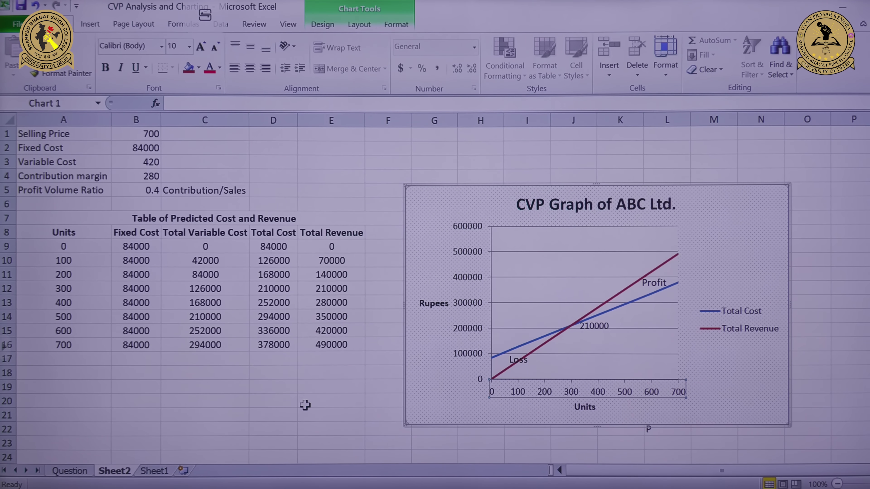
{"action": "left_click", "coordinate": [305, 405]}
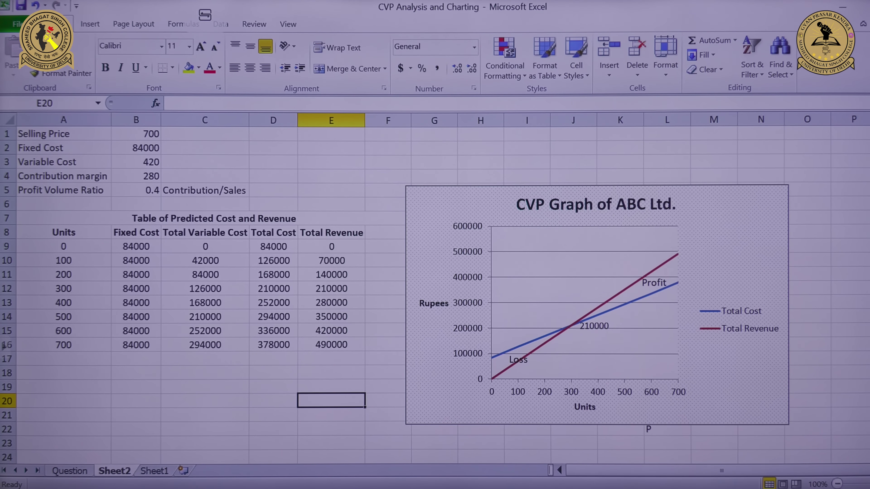
- Enter "Break Even Points" in A19, "In units" in A20, and "Fixed Cost" over "Contribution per unit" in B20:B21, with a border line between them
{"action": "left_click_drag", "start_coordinate": [868, 310], "coordinate": [868, 319]}
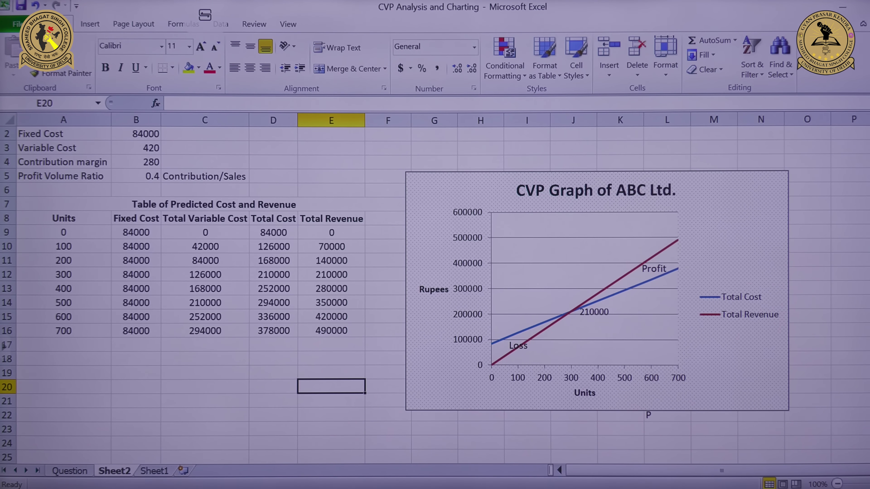
{"action": "scroll", "coordinate": [435, 295], "scroll_direction": "down", "scroll_amount": 1}
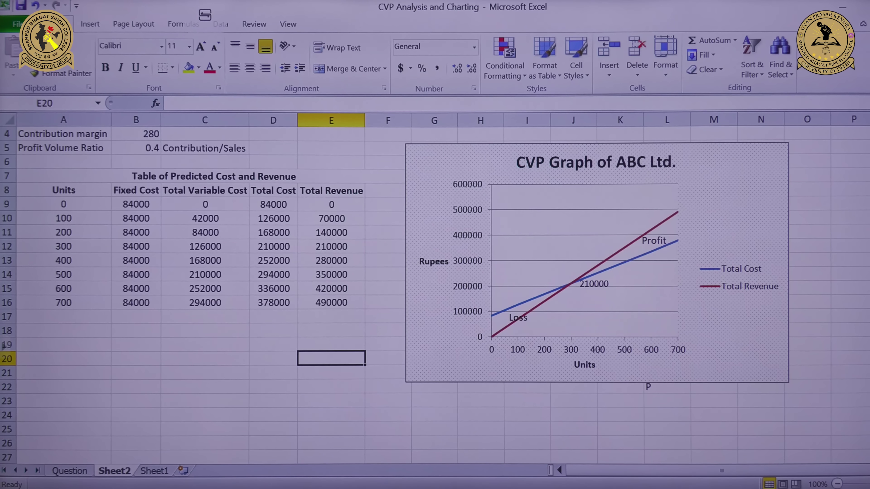
{"action": "scroll", "coordinate": [720, 438], "scroll_direction": "down", "scroll_amount": 1}
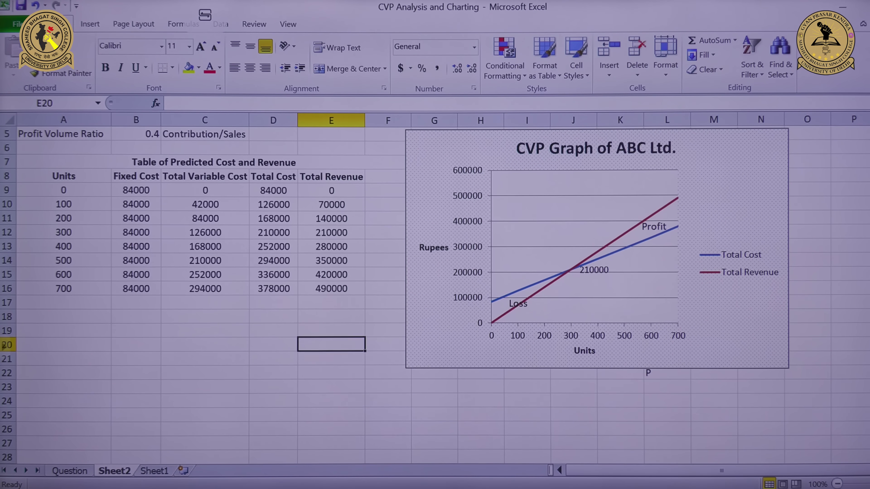
{"action": "left_click", "coordinate": [67, 334]}
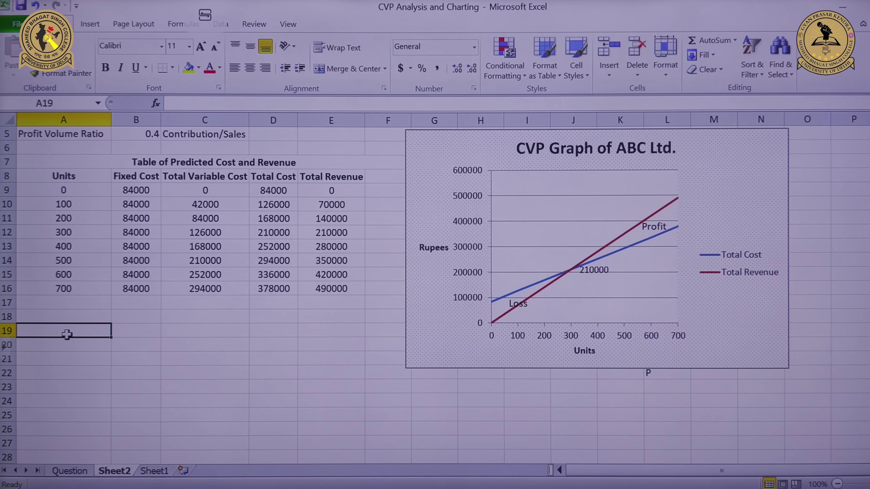
{"action": "type", "text": "Break Even Points"}
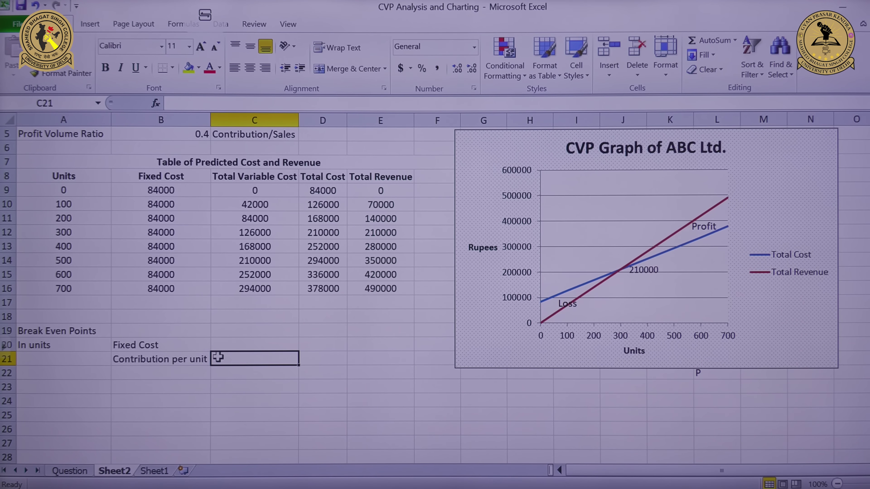
{"action": "left_click", "coordinate": [144, 346]}
- Calculate the break-even point in units in C20 by dividing fixed cost by contribution margin, =B2/B4
{"action": "left_click", "coordinate": [269, 356]}
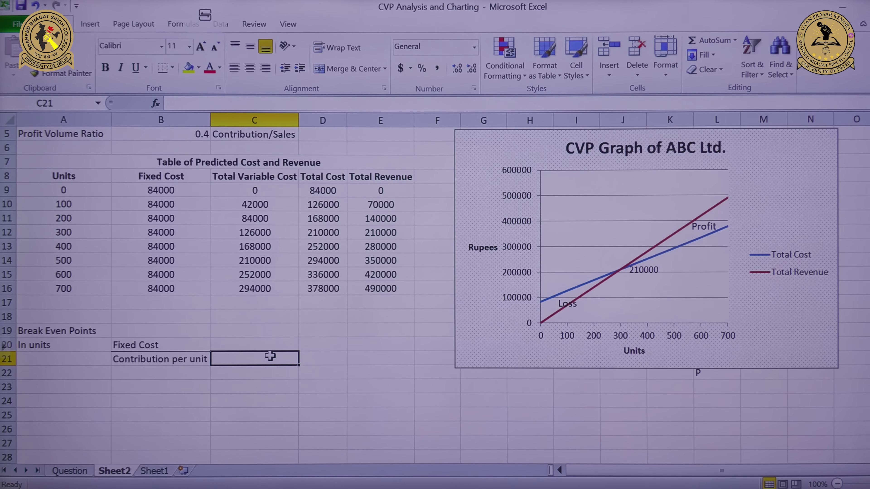
{"action": "key", "text": "Up"}
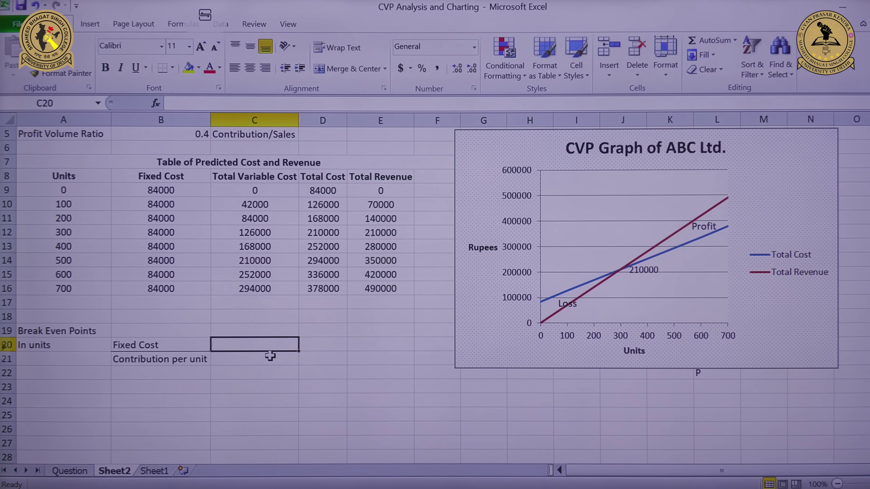
{"action": "type", "text": "="}
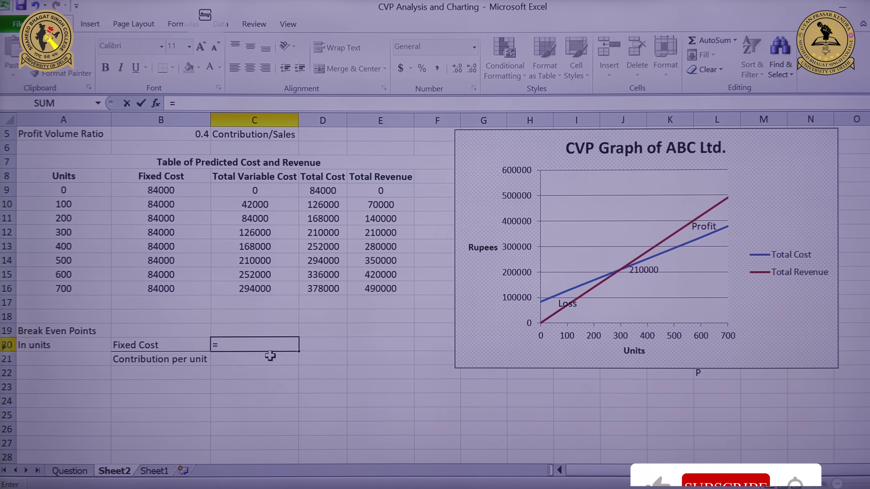
{"action": "scroll", "coordinate": [240, 171], "scroll_direction": "up", "scroll_amount": 2}
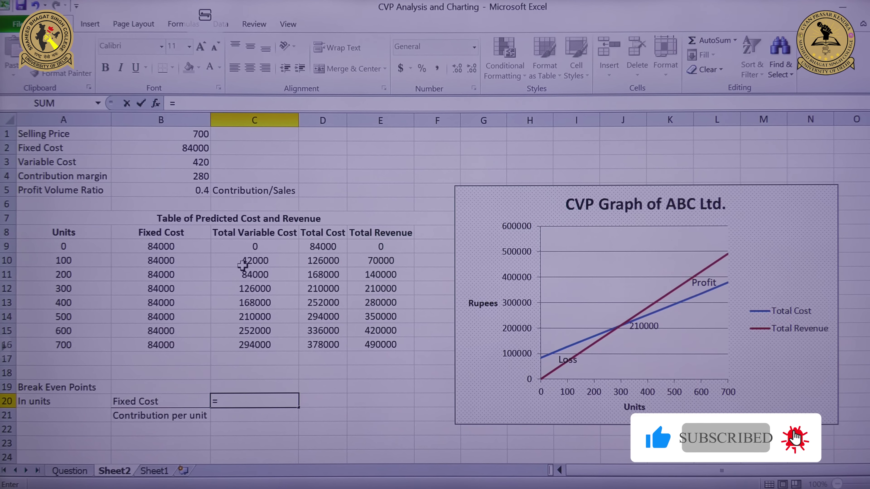
{"action": "left_click", "coordinate": [187, 148]}
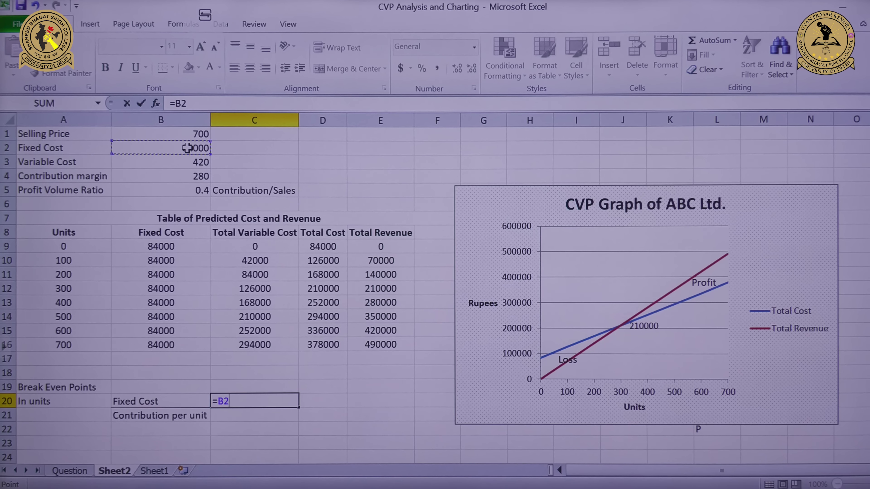
{"action": "type", "text": "/"}
{"action": "left_click", "coordinate": [182, 177]}
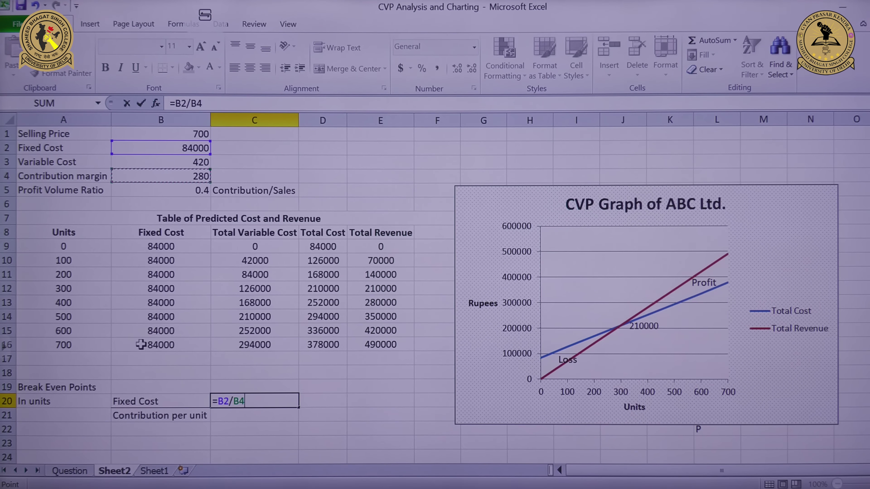
{"action": "key", "text": "Return"}
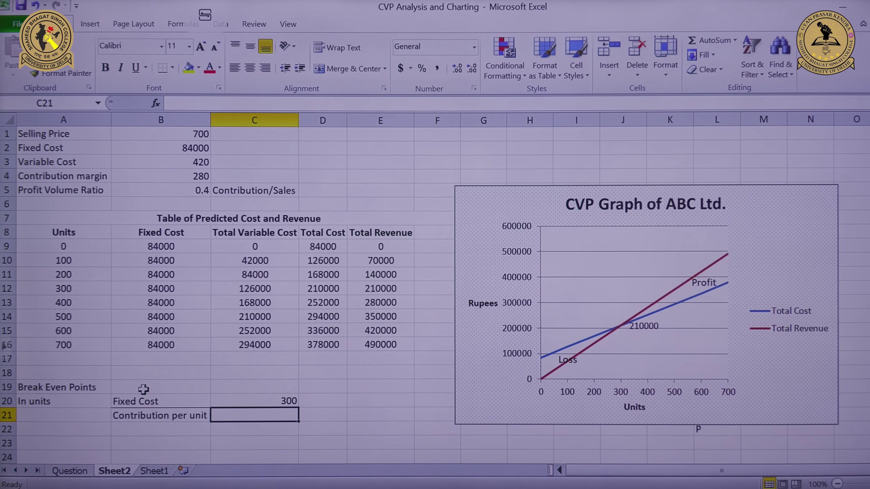
- Centre the break-even units result in C20, make it bold and fill the cell yellow
{"action": "left_click", "coordinate": [244, 405]}
{"action": "left_click", "coordinate": [250, 68]}
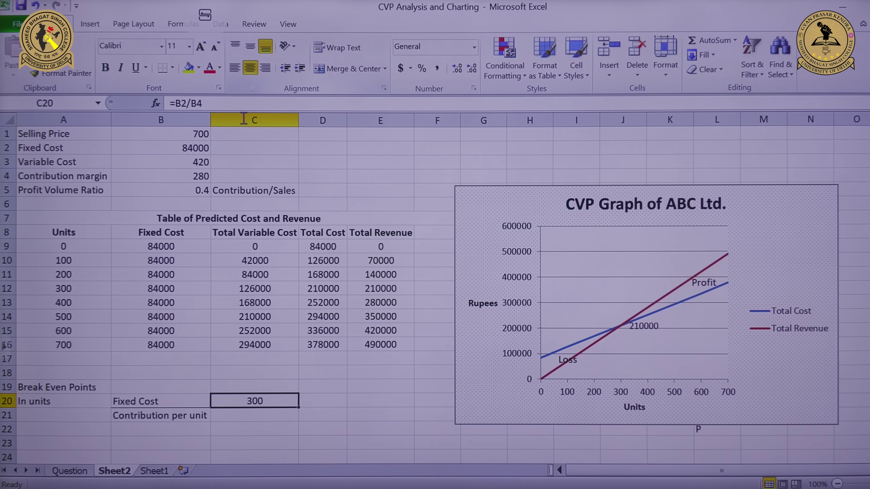
{"action": "left_click", "coordinate": [188, 67]}
- Enter "In Rupees" in A23 and "Fixed Cost / Profit volume Ratio" in B23
{"action": "left_click", "coordinate": [35, 440]}
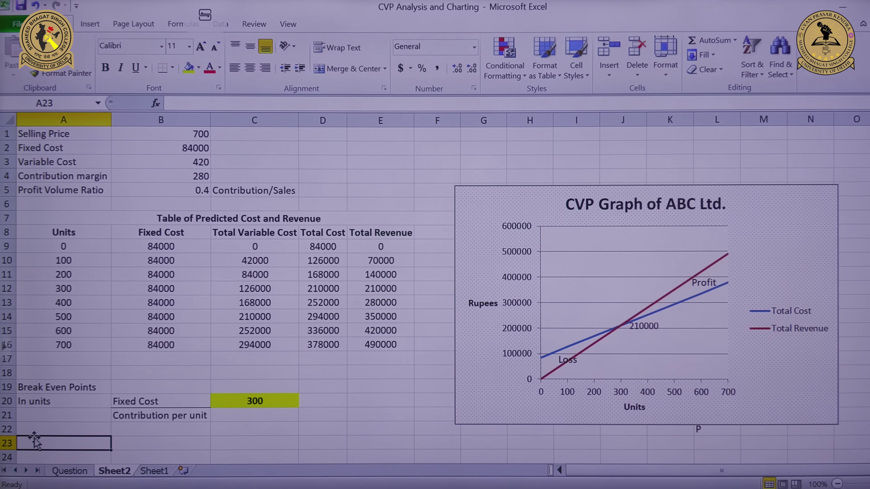
{"action": "type", "text": "In R"}
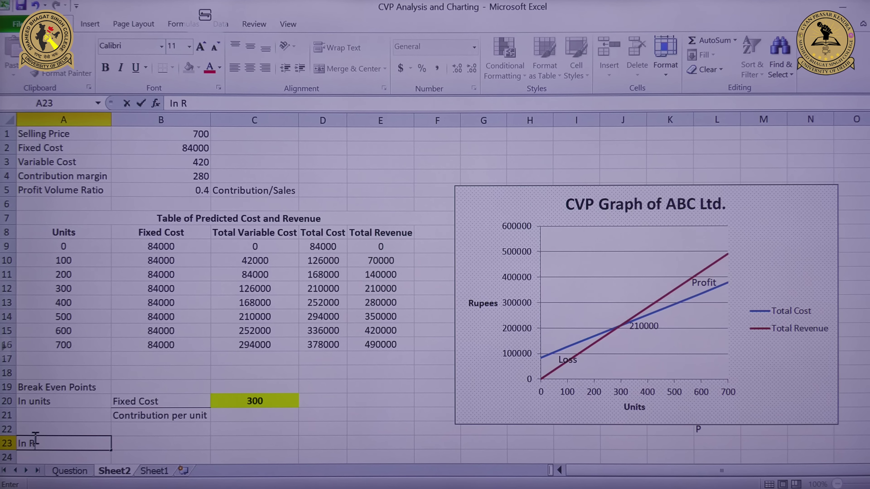
{"action": "type", "text": "upees"}
{"action": "key", "text": "Tab"}
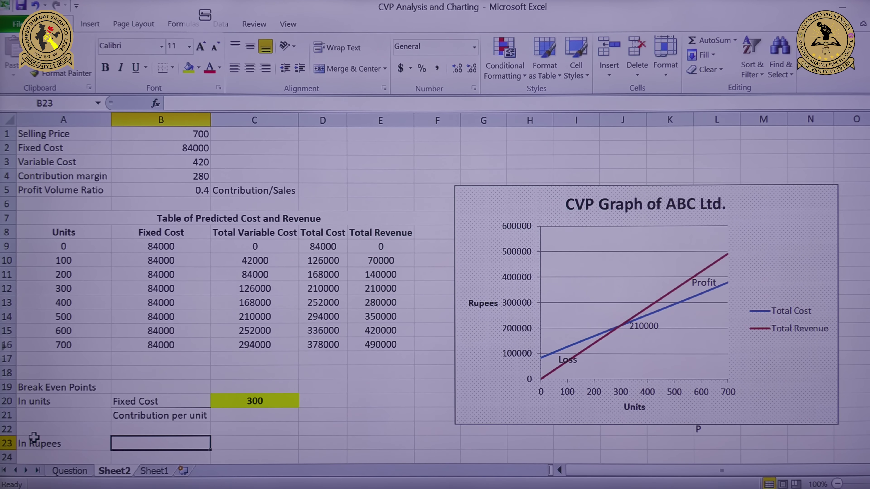
{"action": "type", "text": "Fixed Cost / Profit volume Ratio"}
{"action": "key", "text": "Return"}
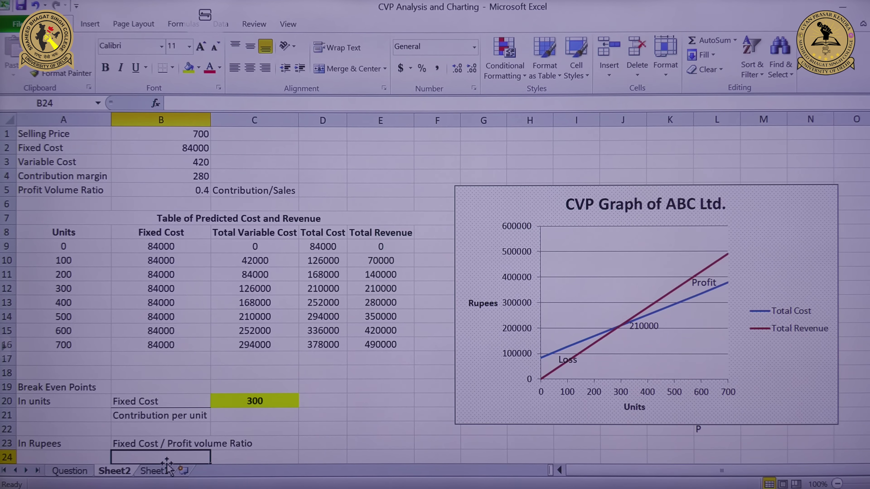
- Calculate the break-even point in rupees in B24 by dividing fixed cost by the profit volume ratio, =B2/B5
{"action": "scroll", "coordinate": [167, 463], "scroll_direction": "down", "scroll_amount": 1}
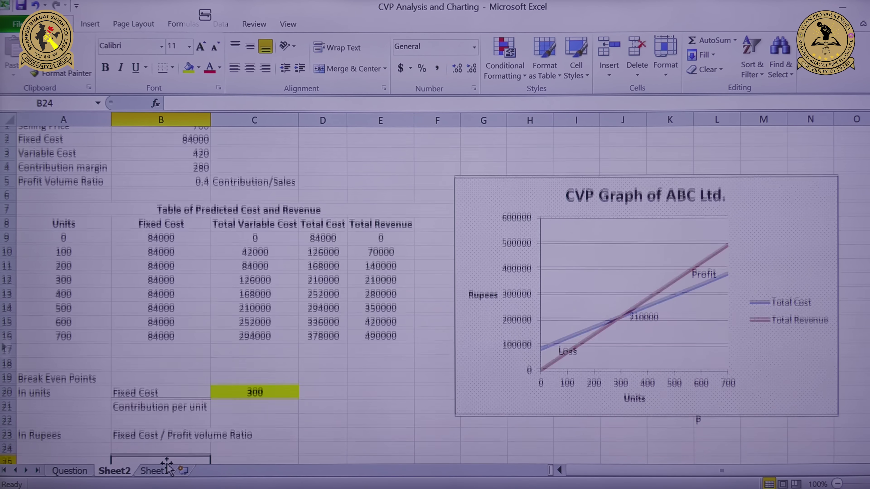
{"action": "type", "text": "="}
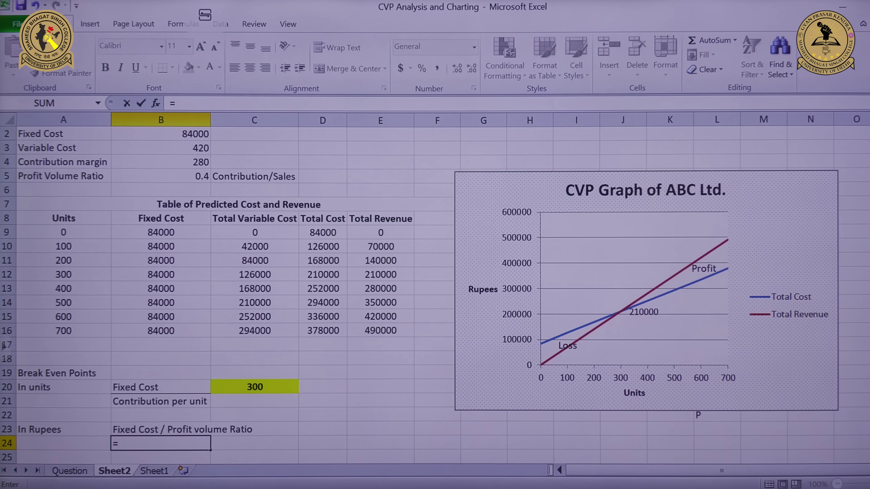
{"action": "scroll", "coordinate": [167, 463], "scroll_direction": "up", "scroll_amount": 1}
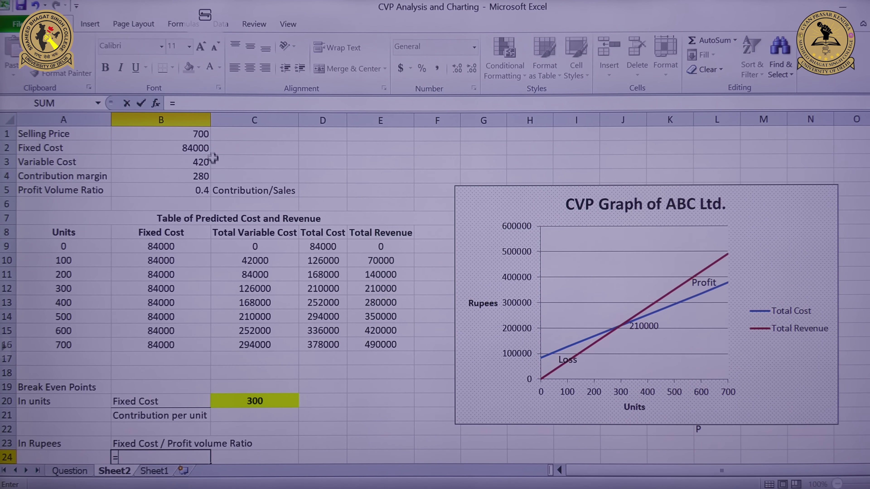
{"action": "left_click", "coordinate": [196, 150]}
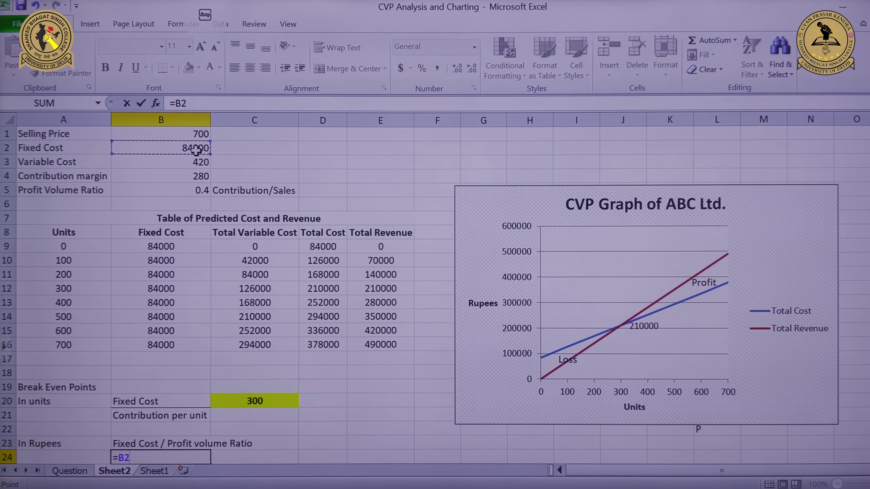
{"action": "type", "text": "/"}
{"action": "left_click", "coordinate": [177, 190]}
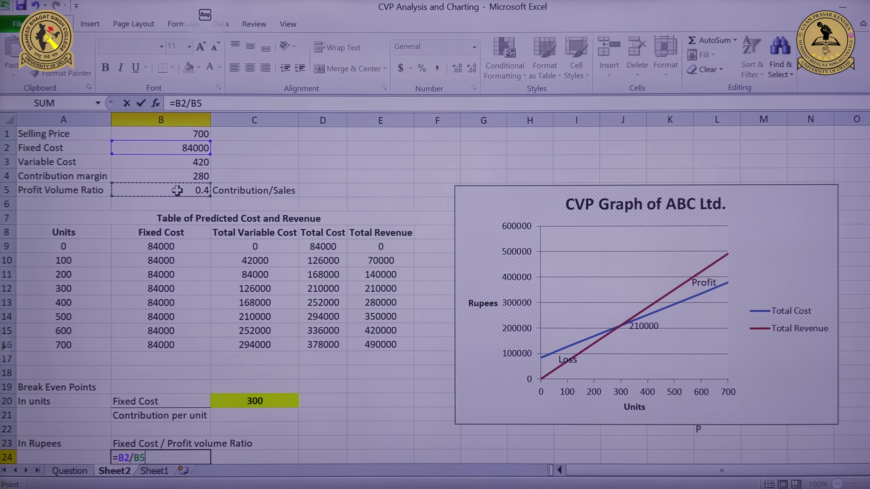
{"action": "key", "text": "Return"}
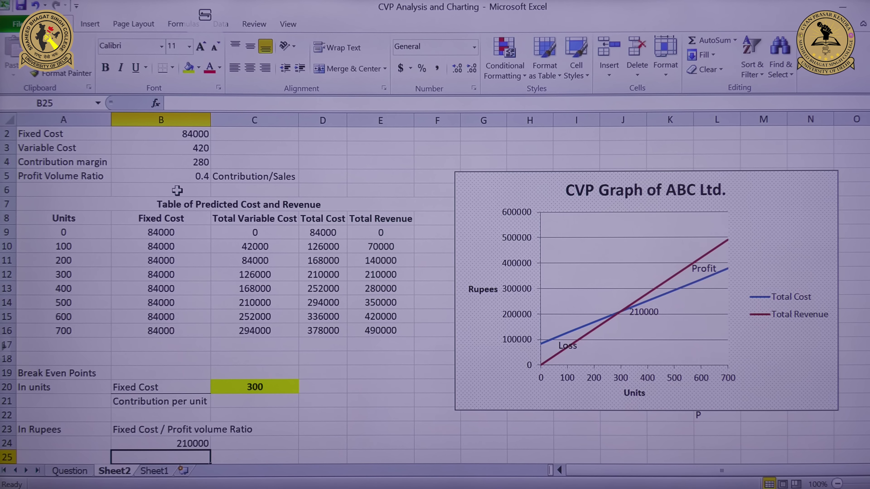
- Make the break-even rupees result in B24 bold, centre it and fill the cell yellow
{"action": "key", "text": "Up"}
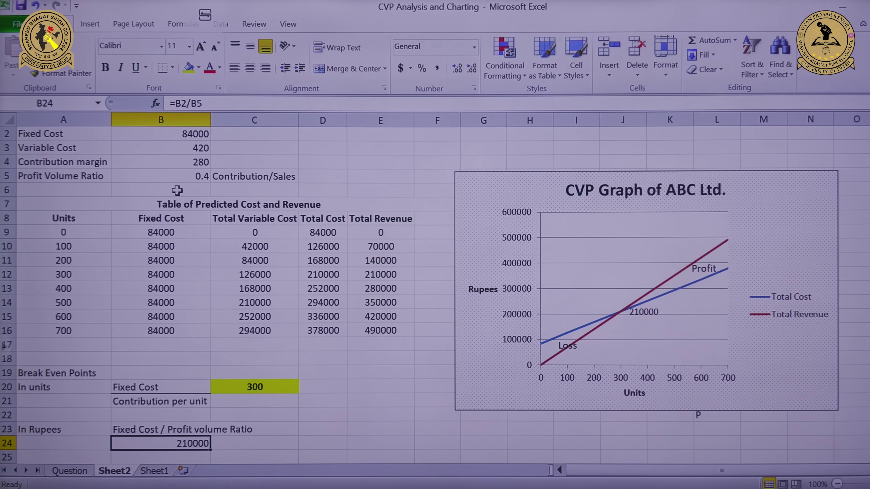
{"action": "left_click", "coordinate": [177, 190]}
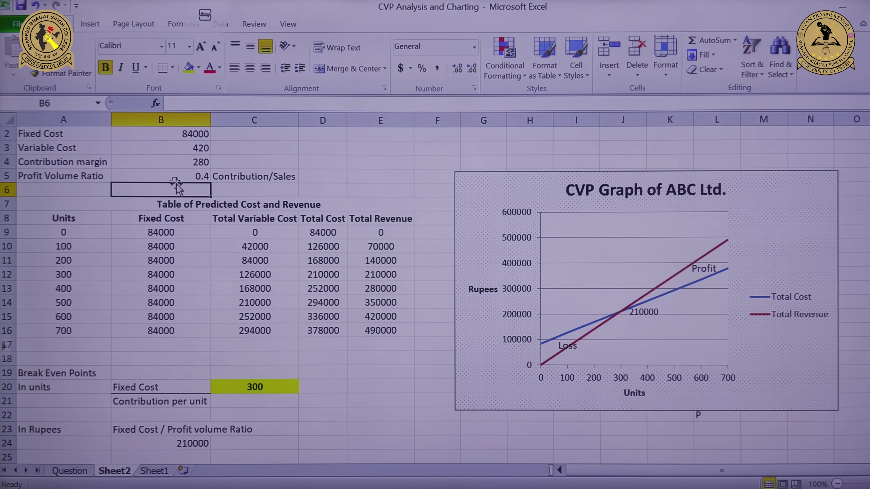
{"action": "left_click", "coordinate": [170, 444]}
{"action": "key", "text": "ctrl+b"}
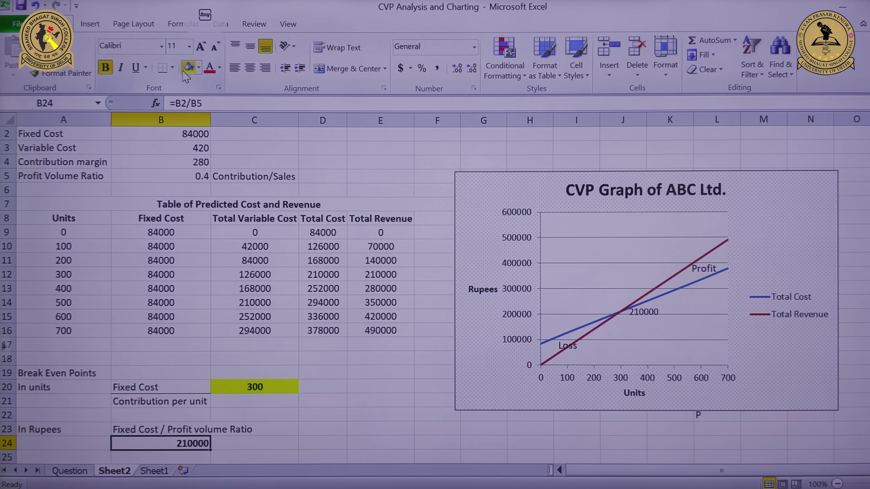
{"action": "left_click", "coordinate": [250, 70]}
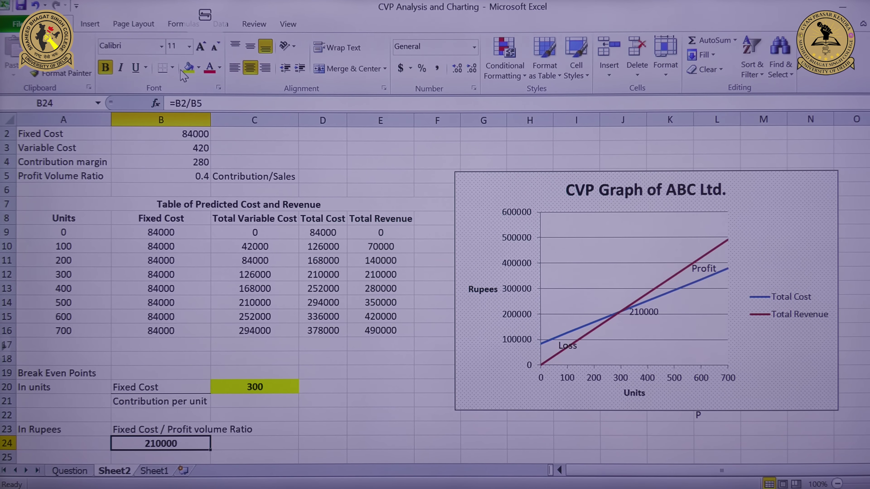
{"action": "left_click", "coordinate": [189, 68]}
{"action": "left_click", "coordinate": [370, 404]}
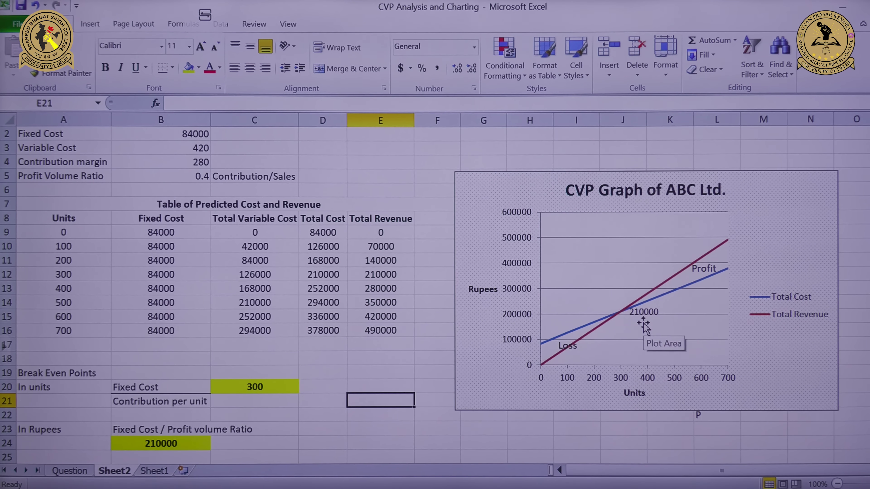
- Enter the column headings "Particulars" in B29 and "Amount" in C29, directly below the income statement title rows
{"action": "scroll", "coordinate": [178, 331], "scroll_direction": "down", "scroll_amount": 3}
{"action": "left_click_drag", "start_coordinate": [178, 331], "coordinate": [178, 357]}
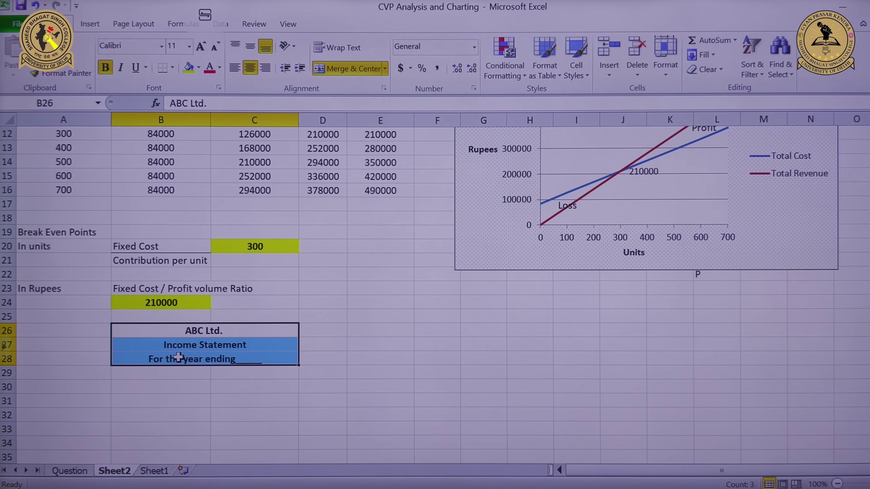
{"action": "key", "text": "Down"}
{"action": "key", "text": "Down"}
{"action": "key", "text": "Down"}
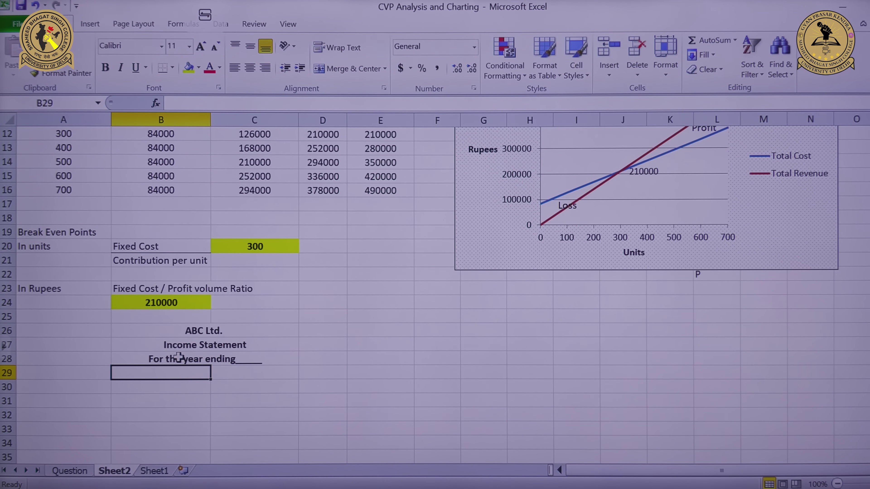
{"action": "type", "text": "Part"}
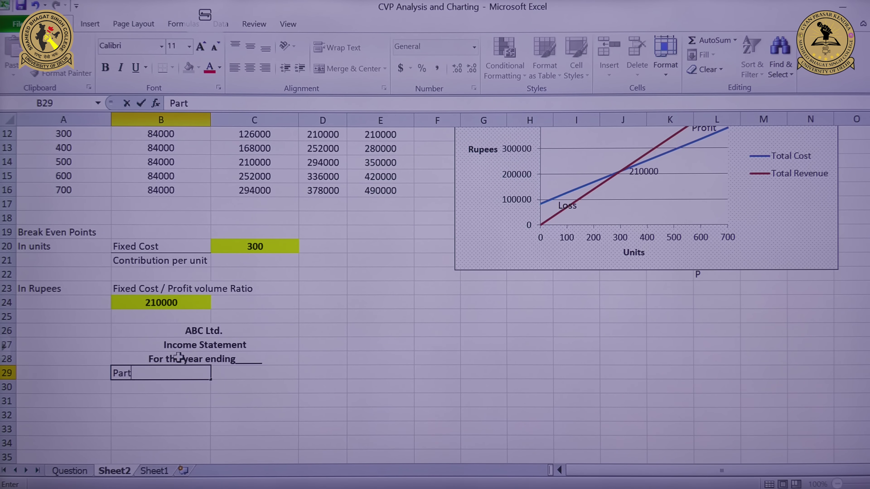
{"action": "type", "text": "iculars"}
{"action": "key", "text": "Tab"}
{"action": "type", "text": "A,"}
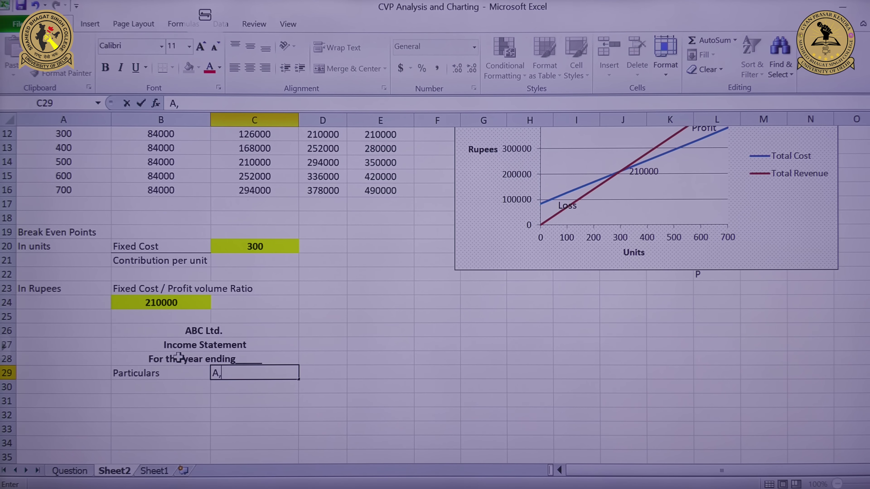
{"action": "key", "text": "BackSpace"}
{"action": "type", "text": "mount"}
{"action": "key", "text": "Return"}
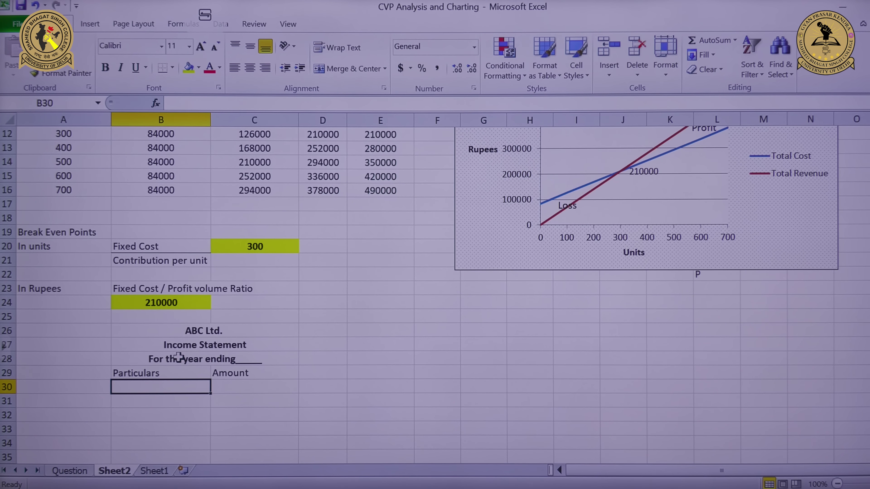
- Add the line "Sales (300 units)" in B30 and link its amount in C30 to the total revenue for 300 units, =E12
{"action": "type", "text": "Sales "}
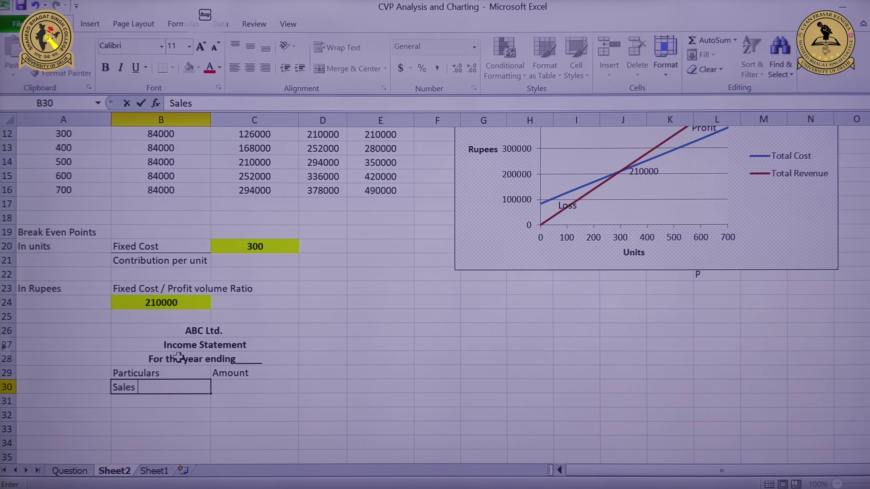
{"action": "type", "text": "(300 units)"}
{"action": "key", "text": "Tab"}
{"action": "type", "text": "="}
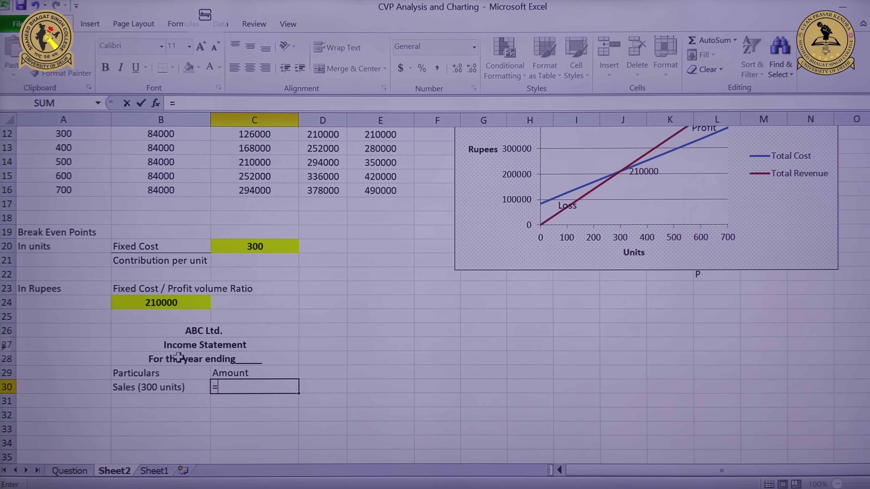
{"action": "scroll", "coordinate": [850, 372], "scroll_direction": "up", "scroll_amount": 3}
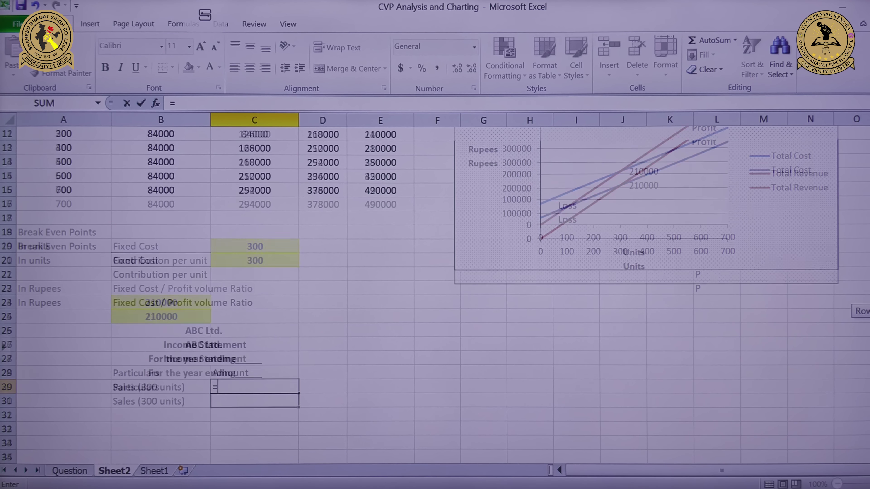
{"action": "scroll", "coordinate": [2, 345], "scroll_direction": "up", "scroll_amount": 2}
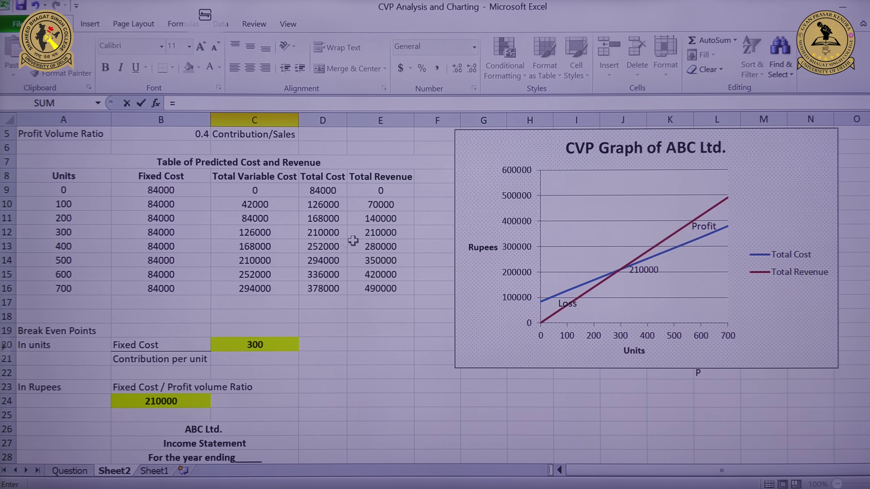
{"action": "left_click", "coordinate": [363, 233]}
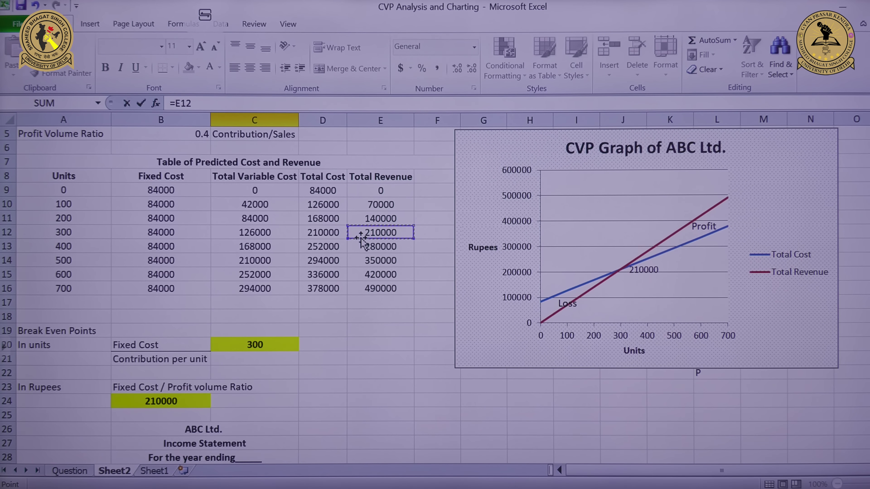
{"action": "key", "text": "Return"}
- Add the line "Less. Variable Cost" in B31 and link its amount in C31 to the total variable cost for 300 units, =C12
{"action": "key", "text": "Left"}
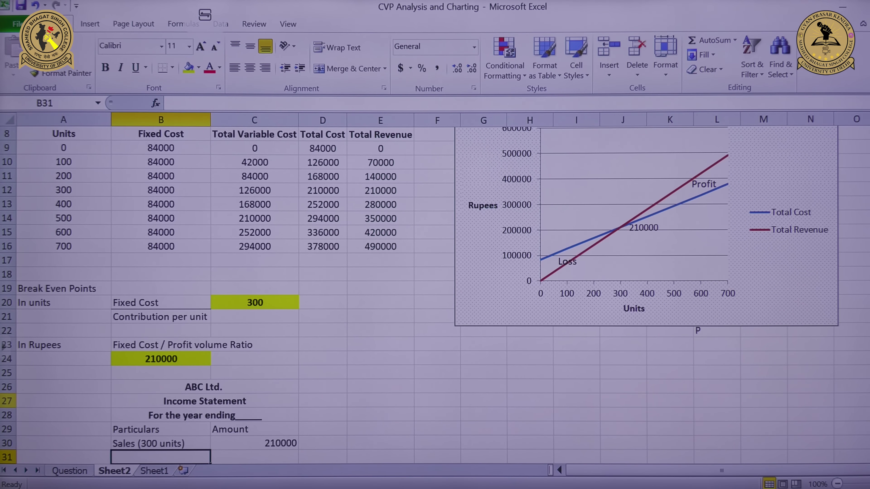
{"action": "type", "text": "Less. Variable C"}
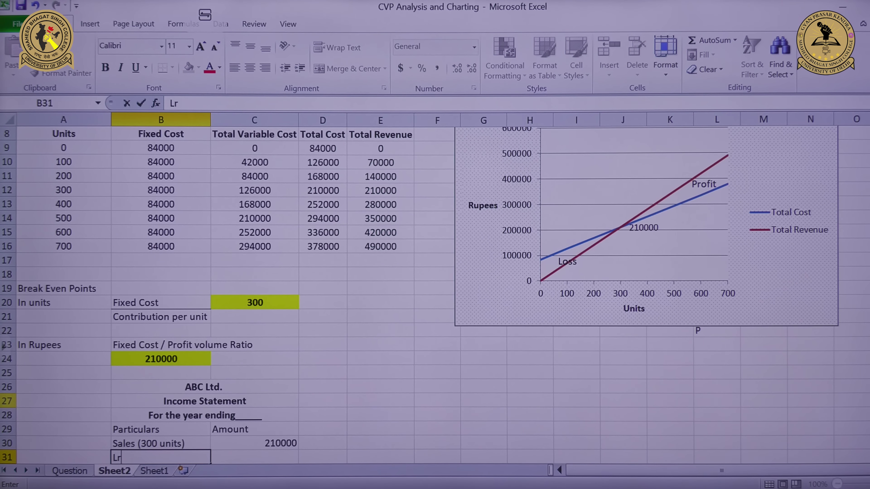
{"action": "type", "text": "os"}
{"action": "key", "text": "BackSpace"}
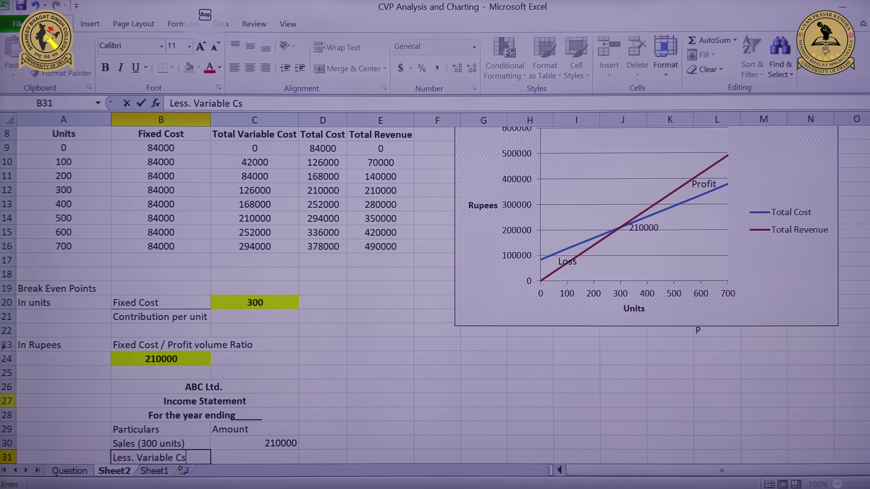
{"action": "key", "text": "BackSpace"}
{"action": "type", "text": "ost"}
{"action": "key", "text": "Tab"}
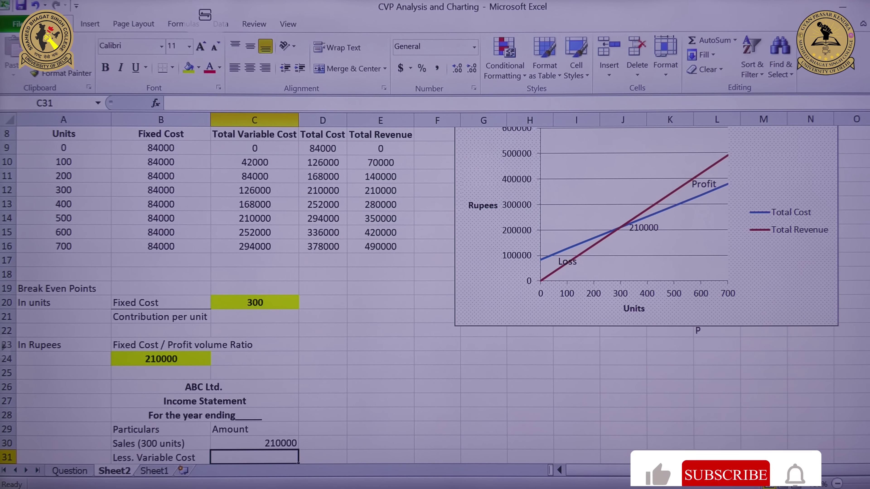
{"action": "type", "text": "="}
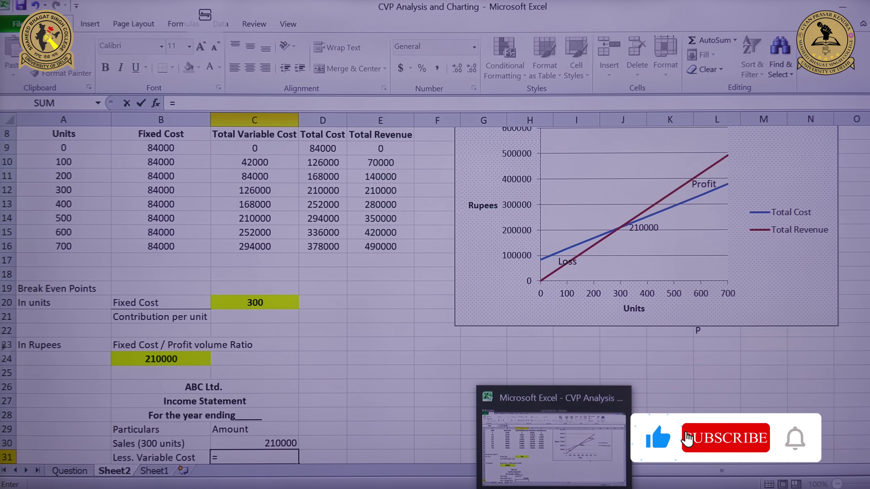
{"action": "scroll", "coordinate": [121, 399], "scroll_direction": "up", "scroll_amount": 1}
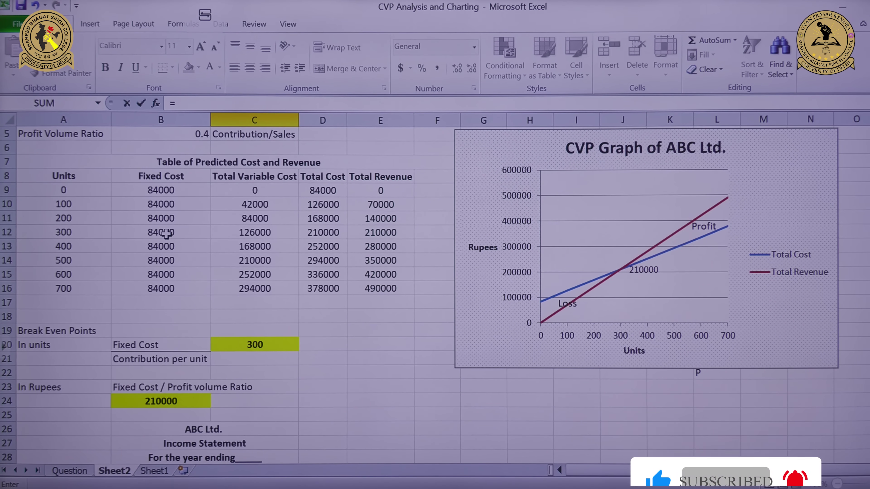
{"action": "left_click", "coordinate": [244, 235]}
{"action": "key", "text": "Return"}
- Fill the 300-unit row of the predicted cost and revenue table, A12:E12, with yellow
{"action": "scroll", "coordinate": [863, 228], "scroll_direction": "up", "scroll_amount": 3}
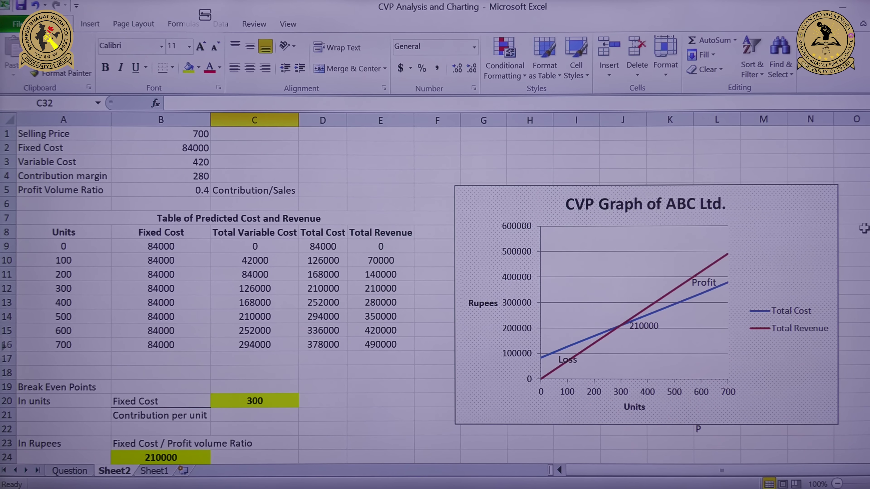
{"action": "left_click_drag", "start_coordinate": [73, 289], "coordinate": [377, 288]}
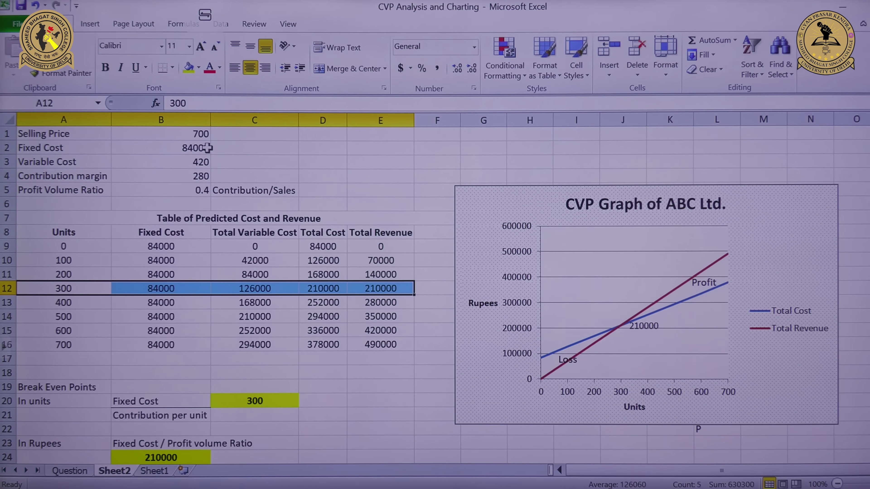
{"action": "left_click", "coordinate": [193, 70]}
- Add a bold "Contribution margin" line in B32 and calculate its amount in C32 as sales minus variable cost, =C30-C31
{"action": "left_click_drag", "start_coordinate": [869, 240], "coordinate": [868, 271]}
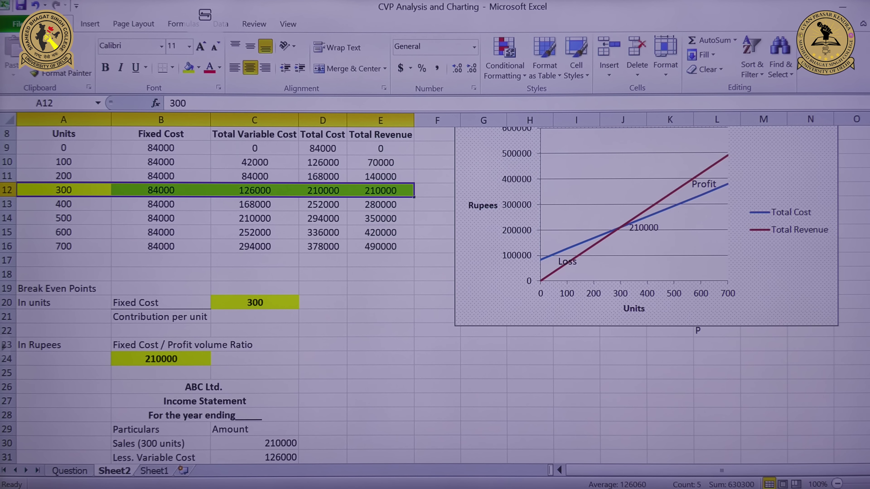
{"action": "scroll", "coordinate": [191, 432], "scroll_direction": "down", "scroll_amount": 1}
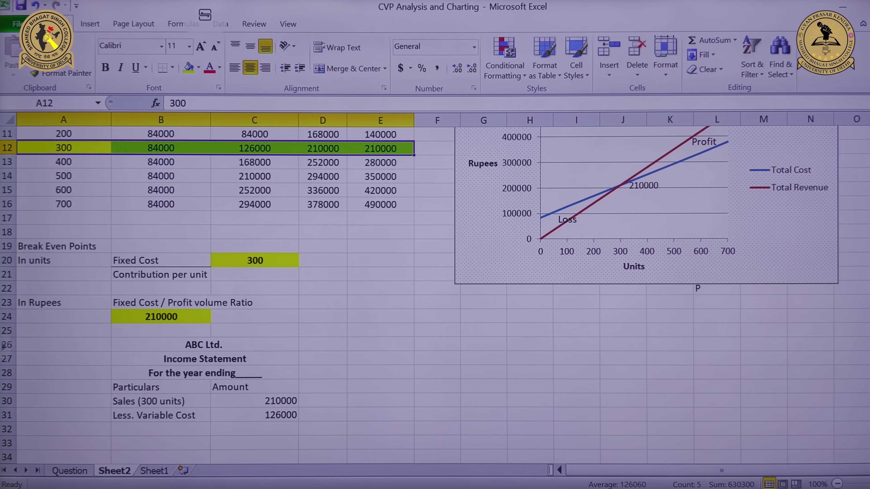
{"action": "left_click", "coordinate": [190, 433]}
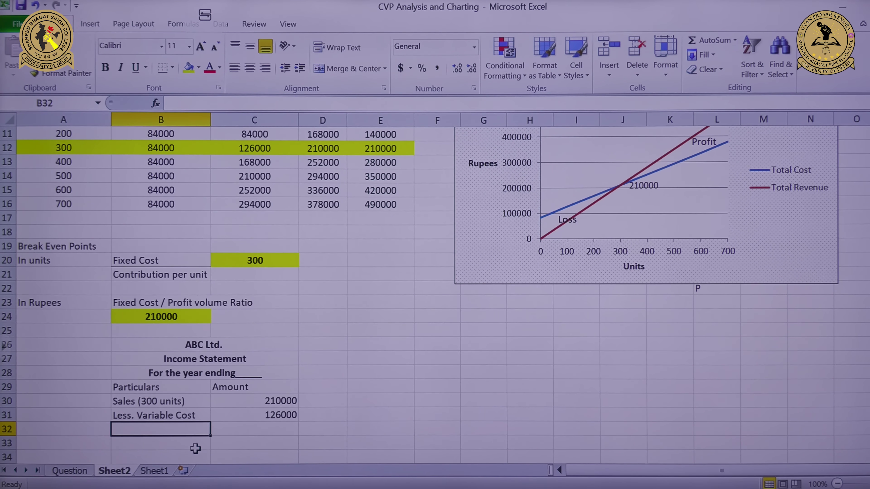
{"action": "type", "text": "Contribution margin"}
{"action": "key", "text": "Tab"}
{"action": "type", "text": "="}
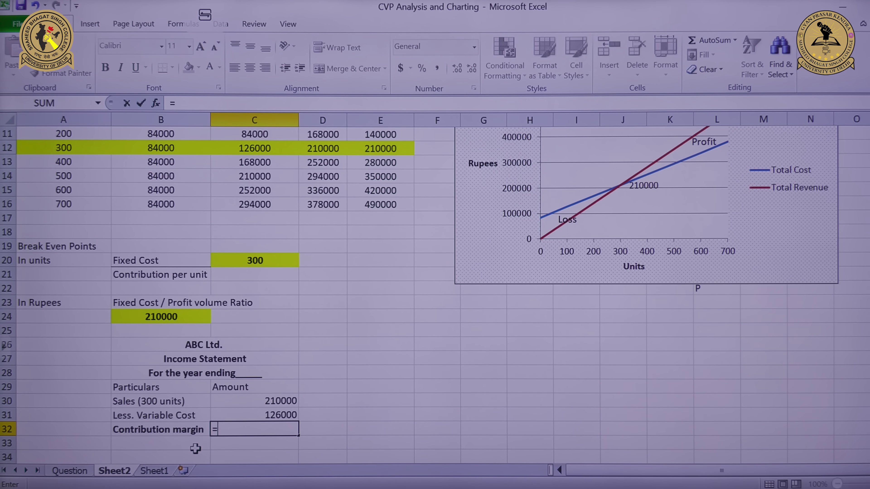
{"action": "left_click", "coordinate": [229, 403]}
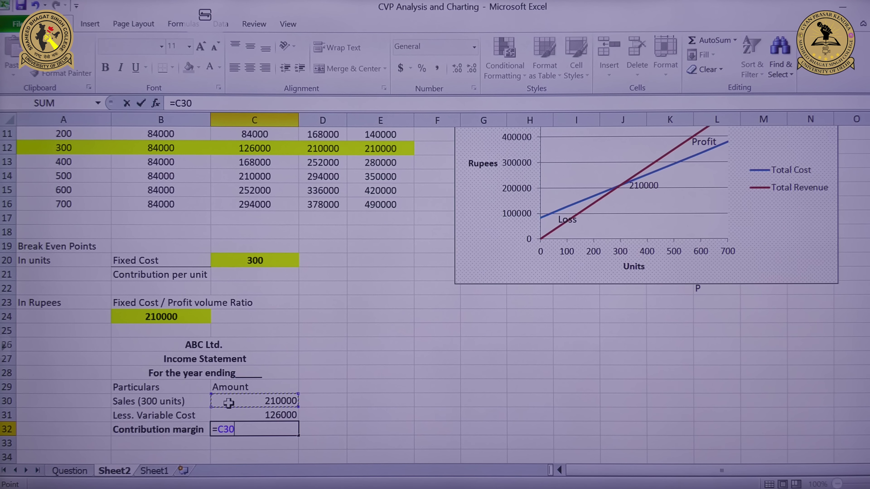
{"action": "type", "text": "-"}
{"action": "left_click", "coordinate": [241, 418]}
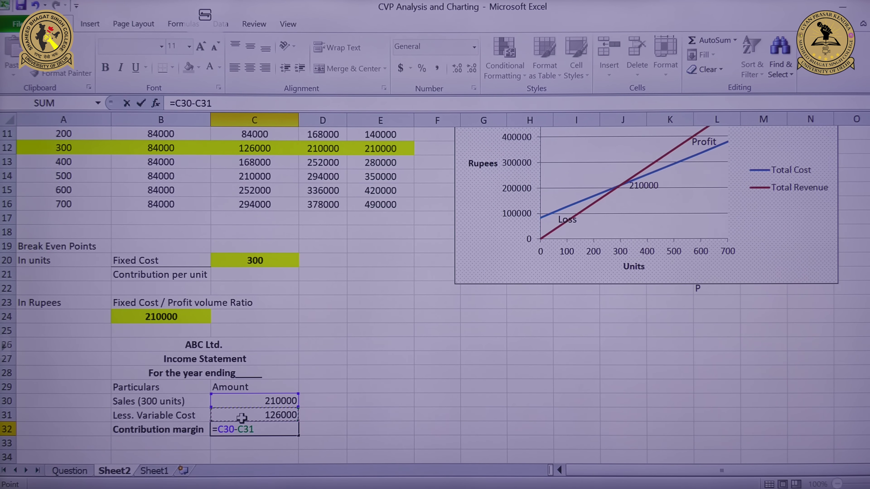
{"action": "key", "text": "Return"}
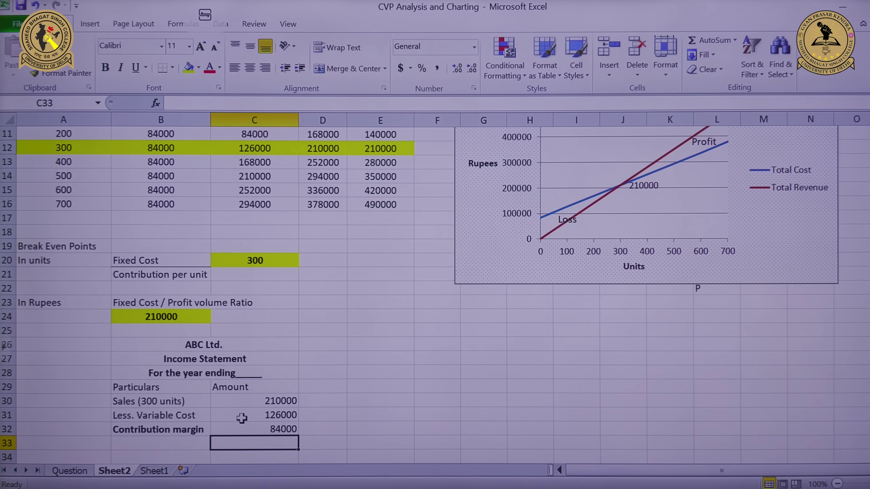
- Make the contribution margin amount in C32 bold and centre the amounts in C30:C32
{"action": "key", "text": "Up"}
{"action": "key", "text": "ctrl+b"}
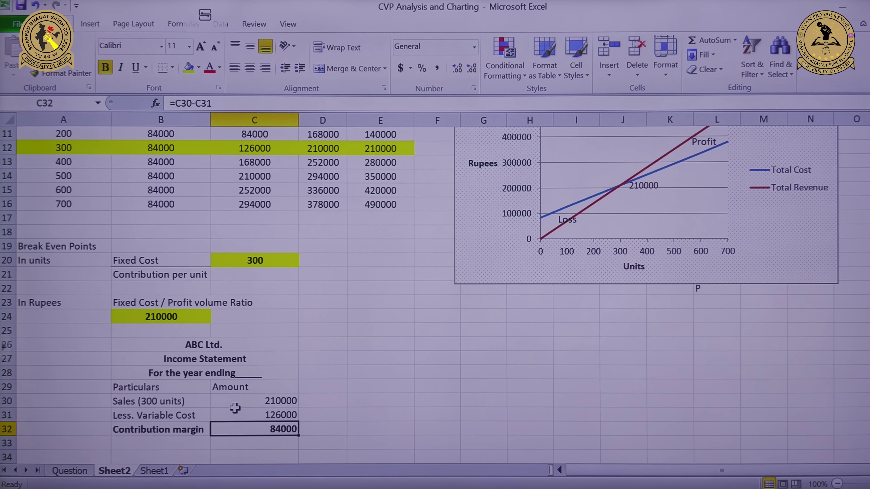
- Add the line "Less. Fixed Cost" in B33 and enter 84000 as its amount in C33
{"action": "left_click", "coordinate": [196, 431]}
{"action": "key", "text": "Down"}
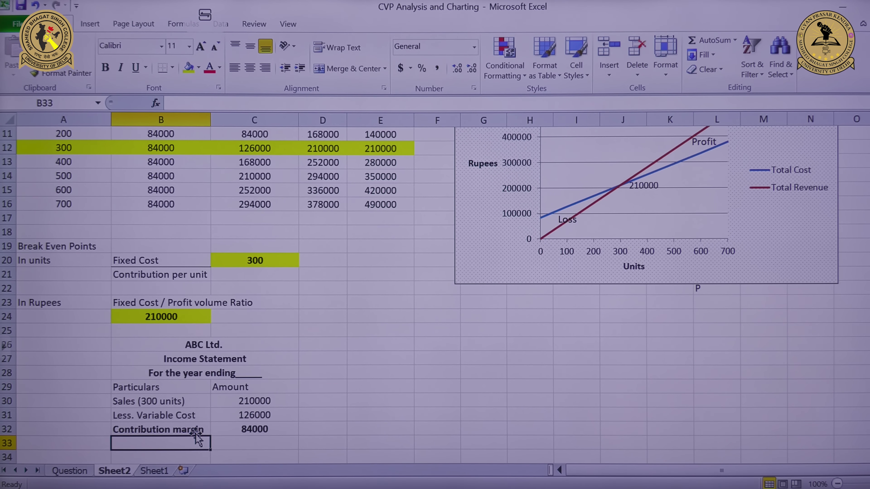
{"action": "type", "text": "Less. Fixed Cost"}
{"action": "key", "text": "Tab"}
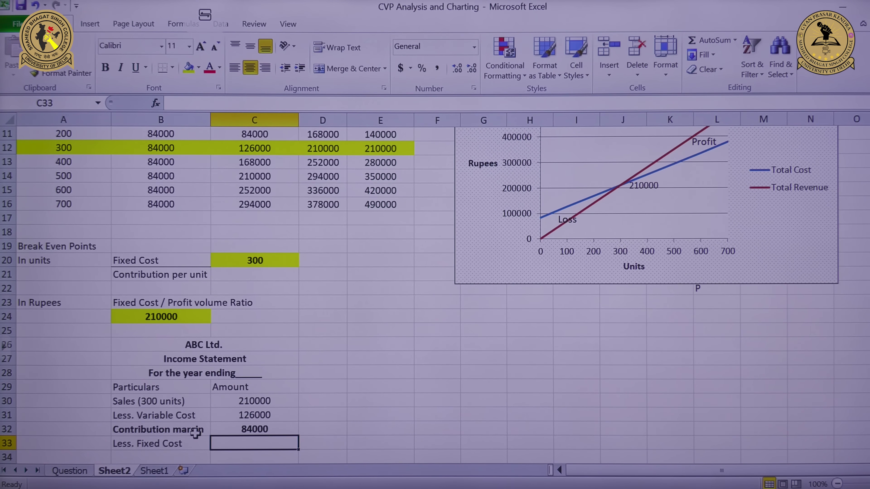
{"action": "type", "text": "84000"}
{"action": "key", "text": "Return"}
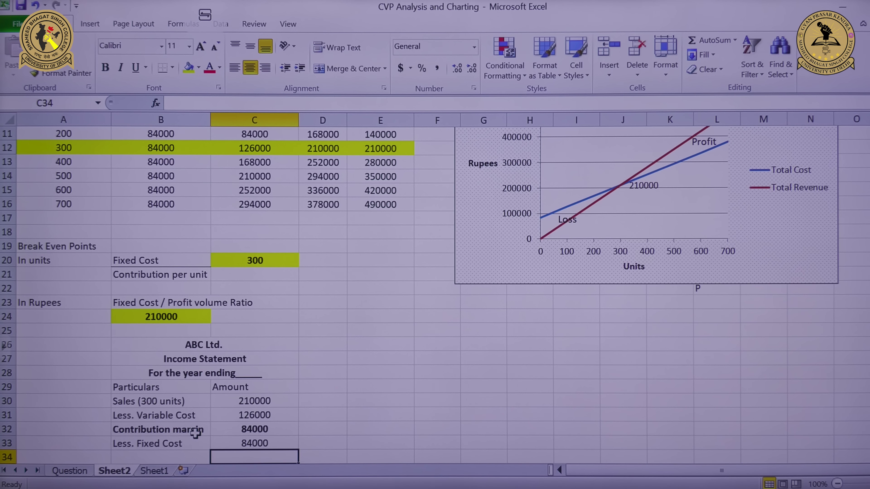
- Replace the typed fixed cost amount in C33 with a link to the fixed cost input, =B2
{"action": "key", "text": "Up"}
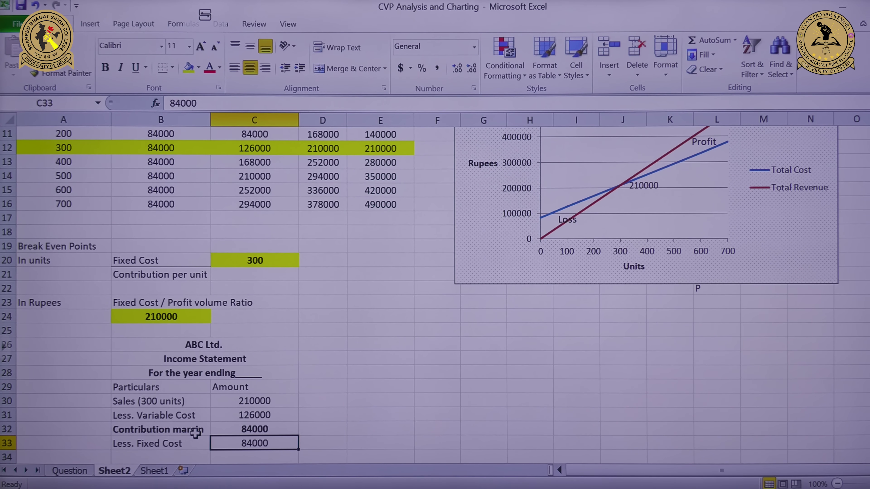
{"action": "key", "text": "BackSpace"}
{"action": "type", "text": "-"}
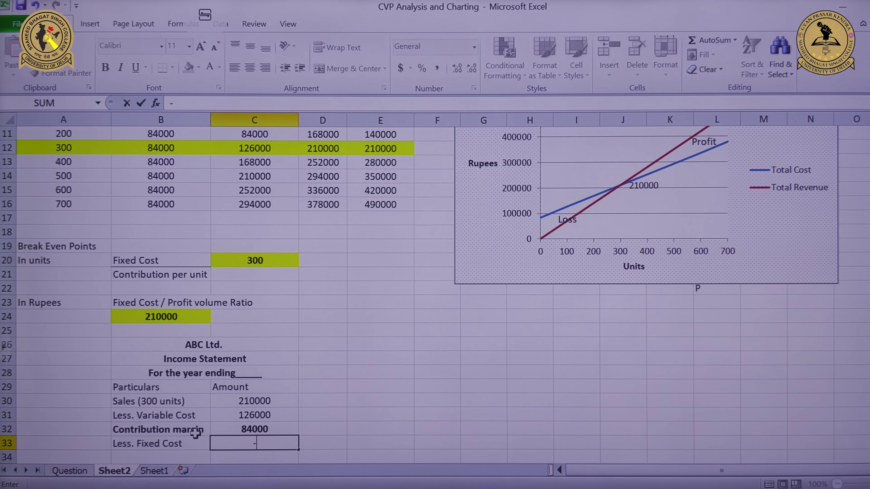
{"action": "key", "text": "BackSpace"}
{"action": "type", "text": "="}
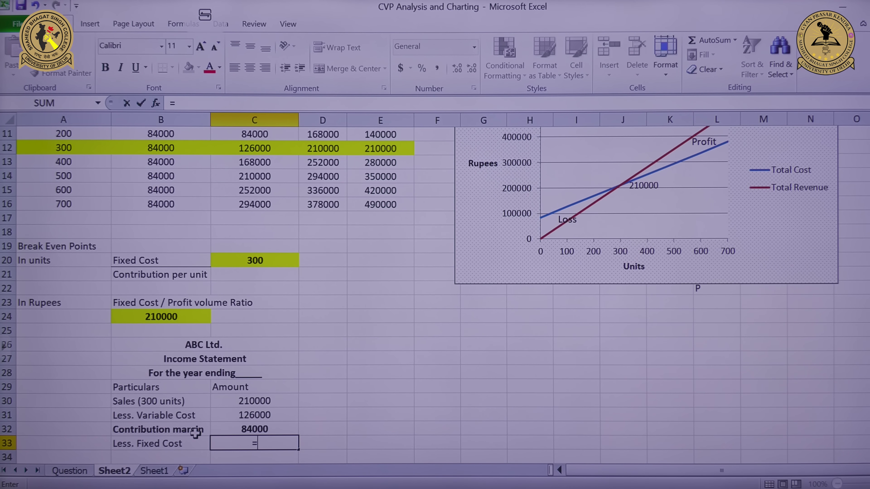
{"action": "scroll", "coordinate": [856, 303], "scroll_direction": "up", "scroll_amount": 4}
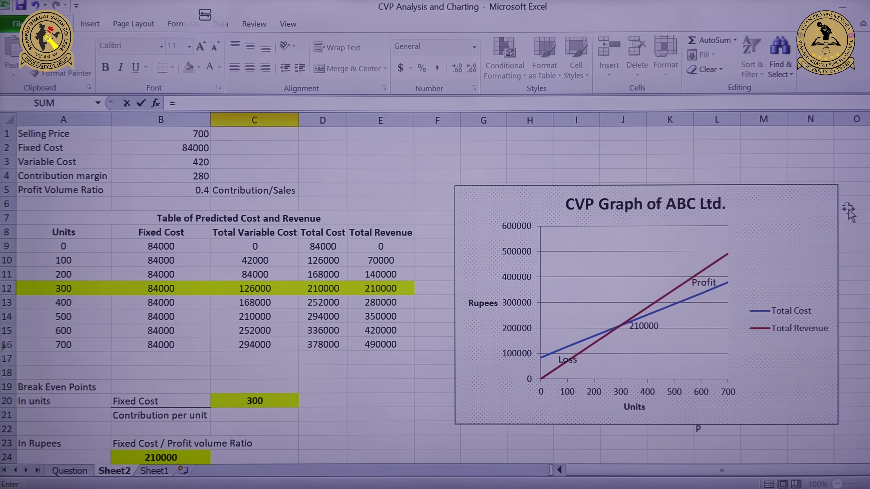
{"action": "left_click", "coordinate": [169, 148]}
{"action": "key", "text": "Return"}
- Add a bold "Net Income/Loss" line in B34 and calculate its amount in C34 as =C32-C33, also in bold
{"action": "key", "text": "Left"}
{"action": "type", "text": "Net"}
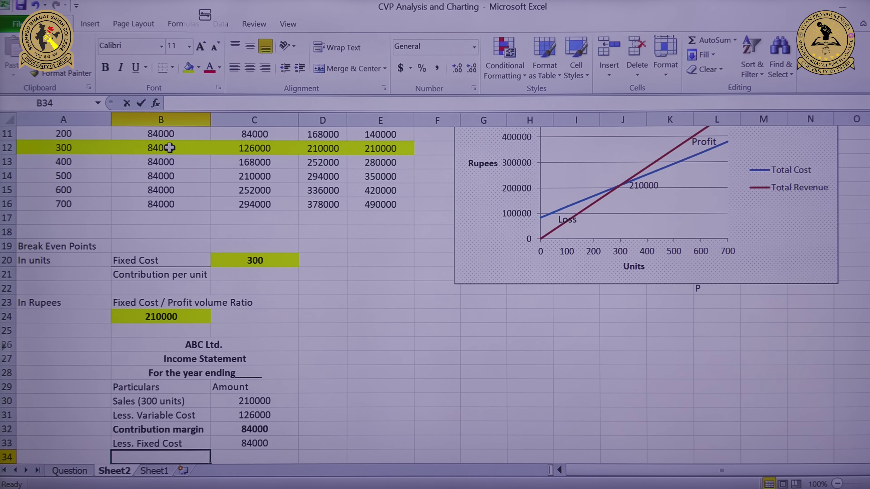
{"action": "type", "text": " Inco"}
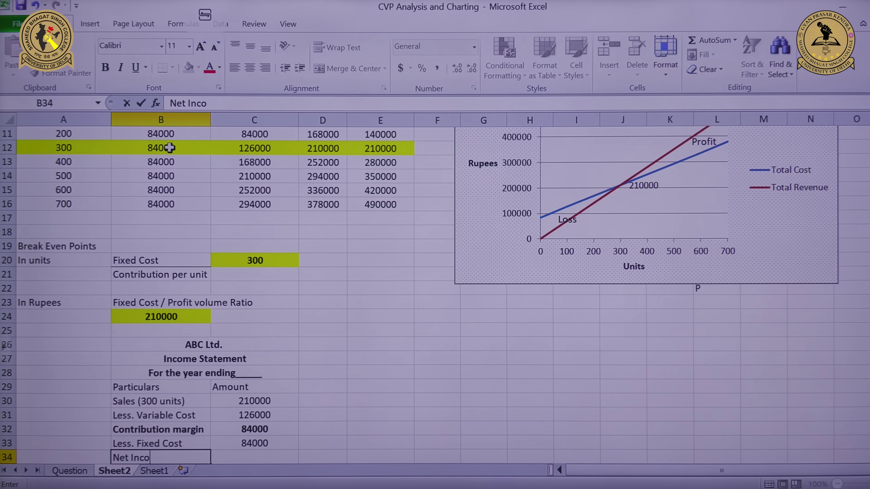
{"action": "type", "text": "me/Loss"}
{"action": "key", "text": "Tab"}
{"action": "type", "text": "="}
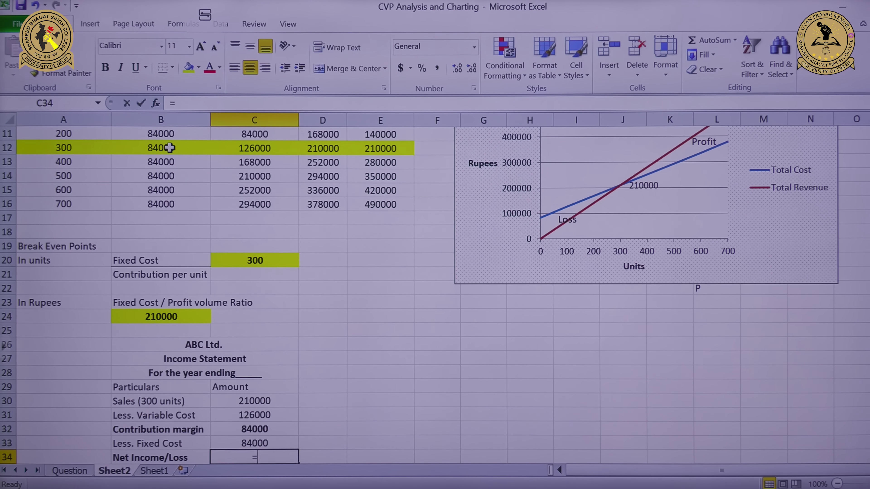
{"action": "left_click", "coordinate": [274, 429]}
{"action": "type", "text": "-"}
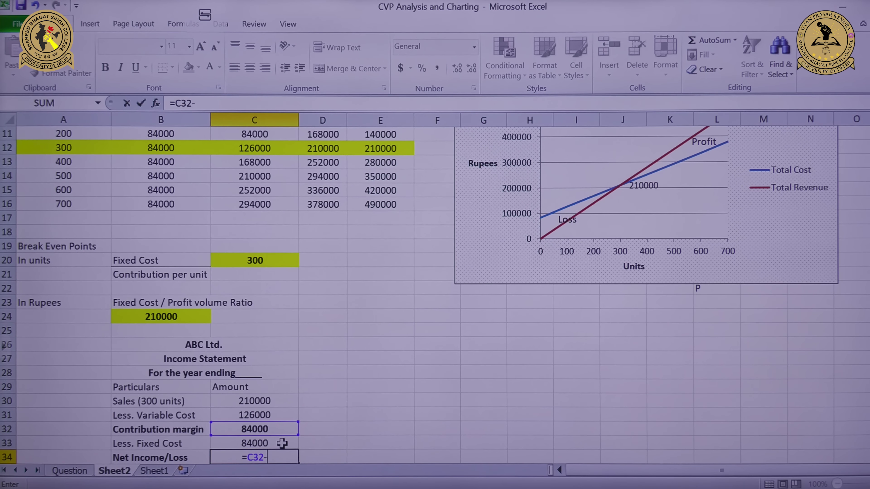
{"action": "left_click", "coordinate": [279, 444]}
{"action": "key", "text": "Return"}
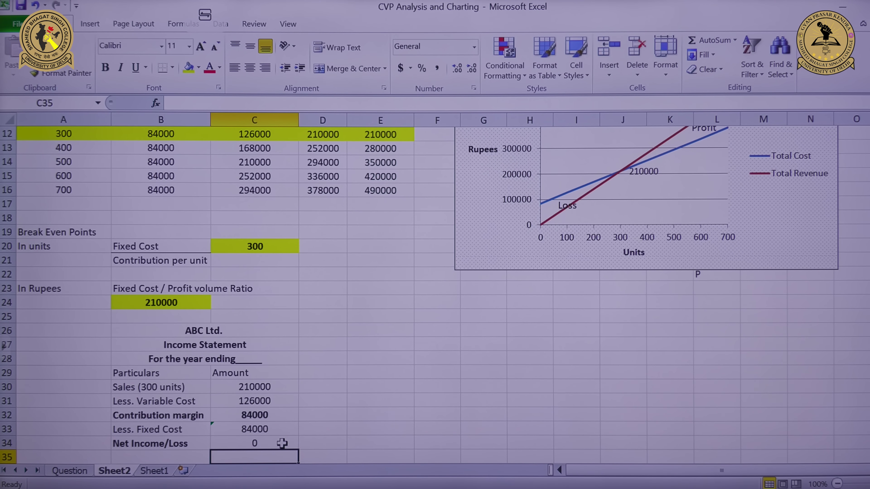
{"action": "left_click", "coordinate": [282, 443]}
{"action": "key", "text": "ctrl+b"}
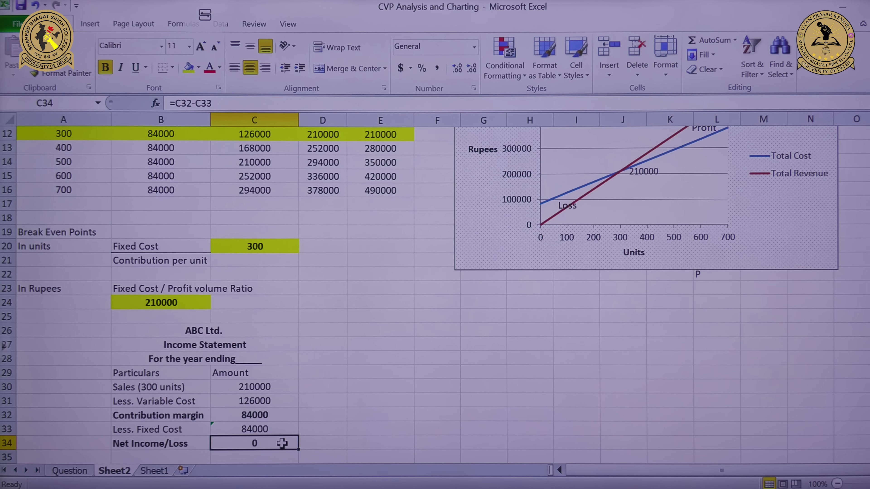